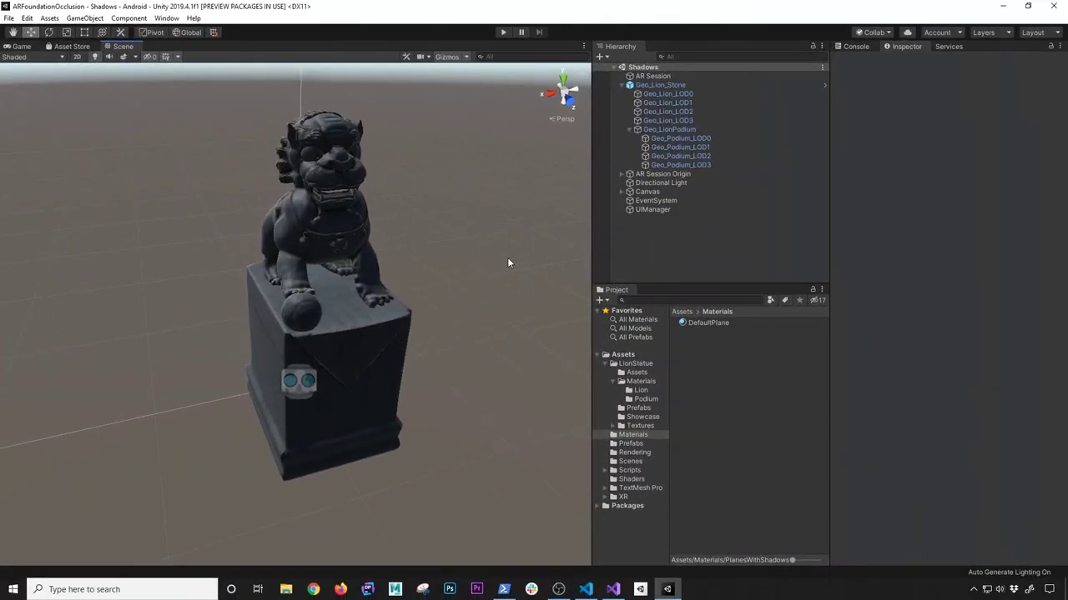
# Orbit the Scene view around the lion statue from several angles.
pyautogui.keyDown('alt'); pyautogui.moveTo(507, 260); pyautogui.dragTo(435, 281); pyautogui.keyUp('alt')
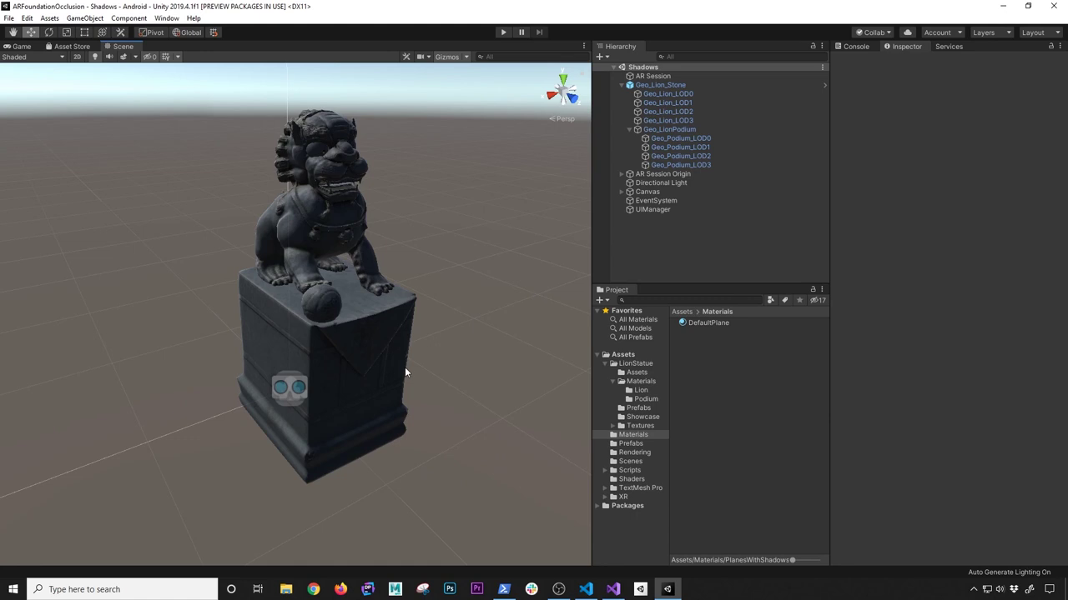
pyautogui.keyDown('alt'); pyautogui.moveTo(417, 359); pyautogui.dragTo(296, 385); pyautogui.keyUp('alt')
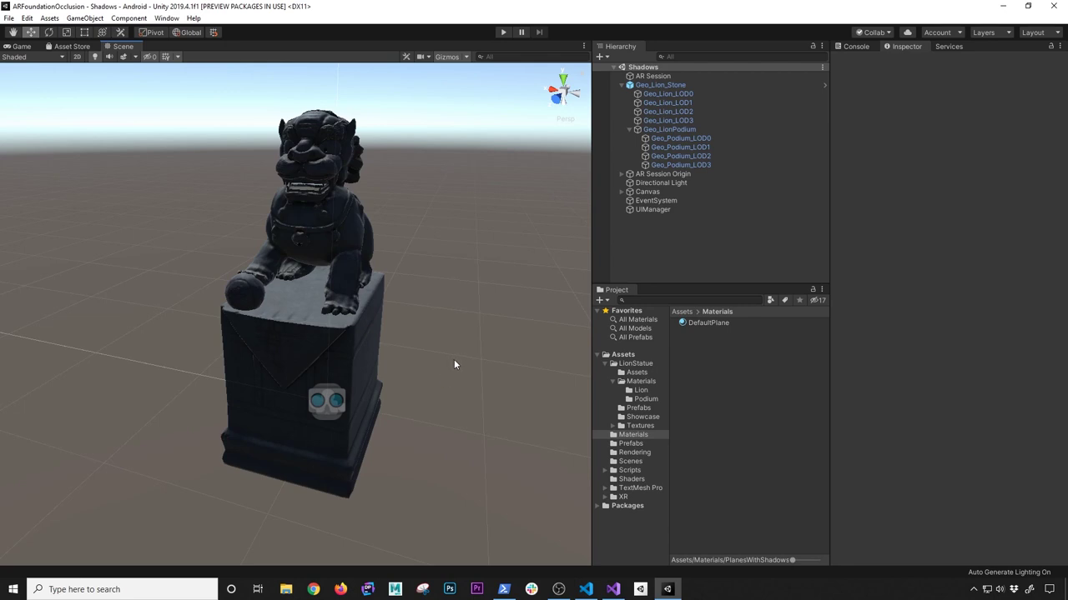
pyautogui.keyDown('alt'); pyautogui.moveTo(453, 358); pyautogui.dragTo(516, 361); pyautogui.keyUp('alt')
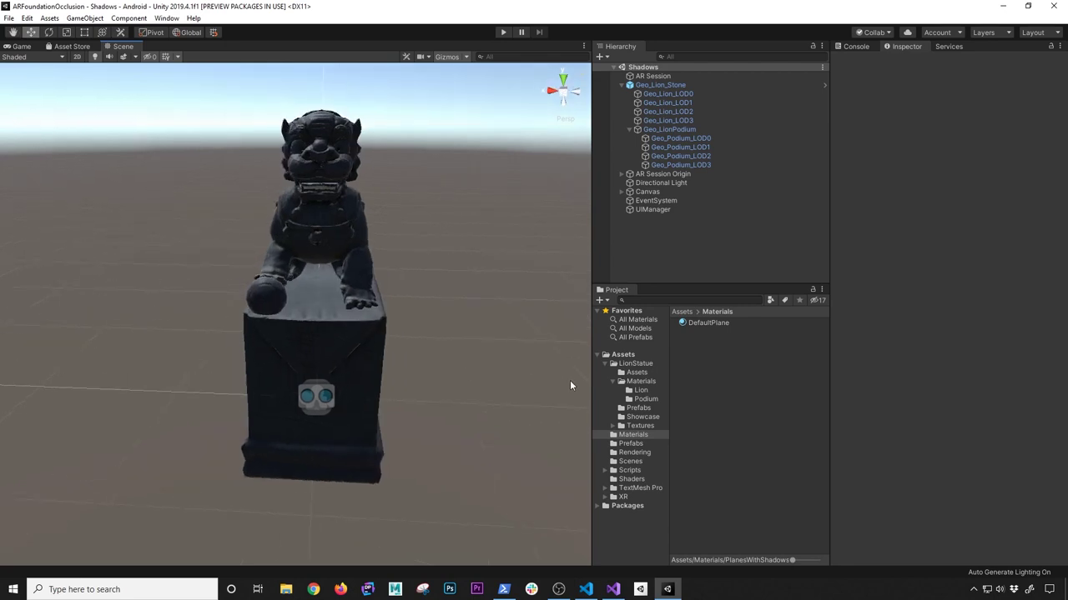
# View the README.md preview's URP AR Shadow Receiver shader code in VS Code, then return to Unity.
pyautogui.click(585, 589)
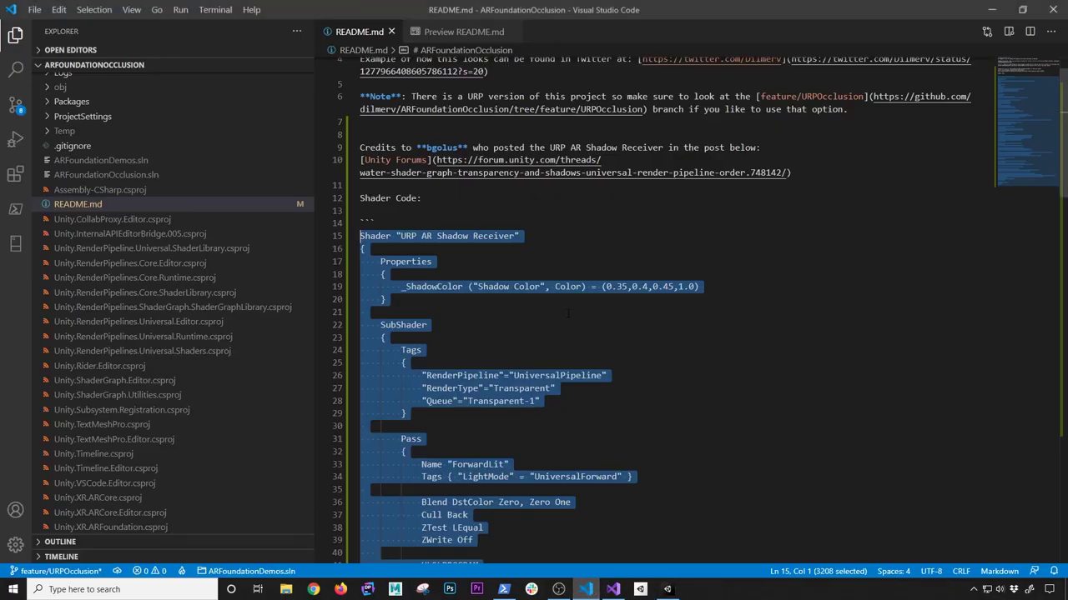
pyautogui.click(446, 34)
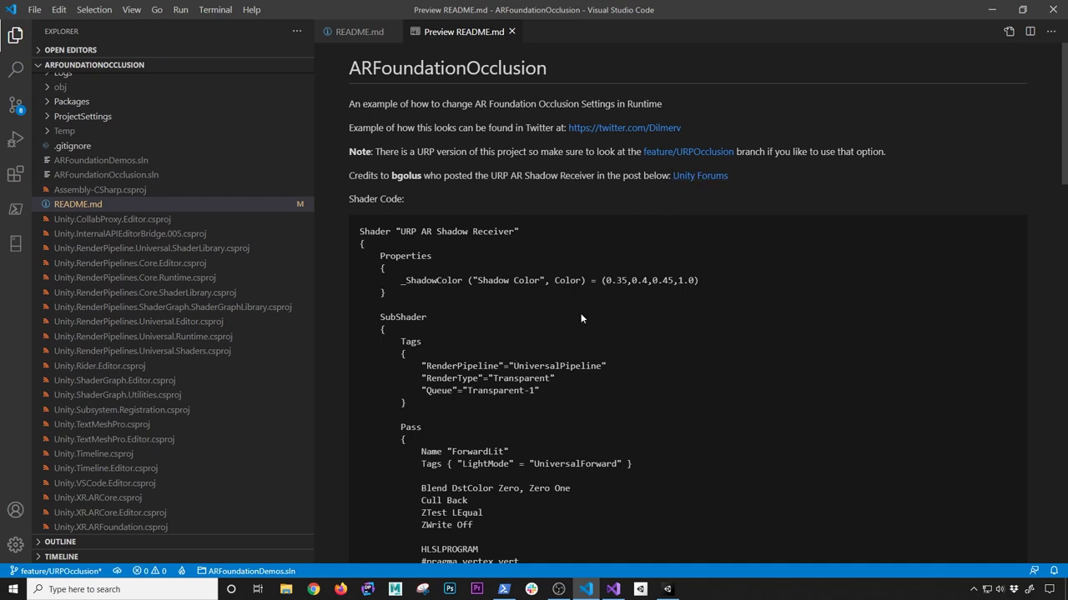
pyautogui.scroll(-3, 575, 315)
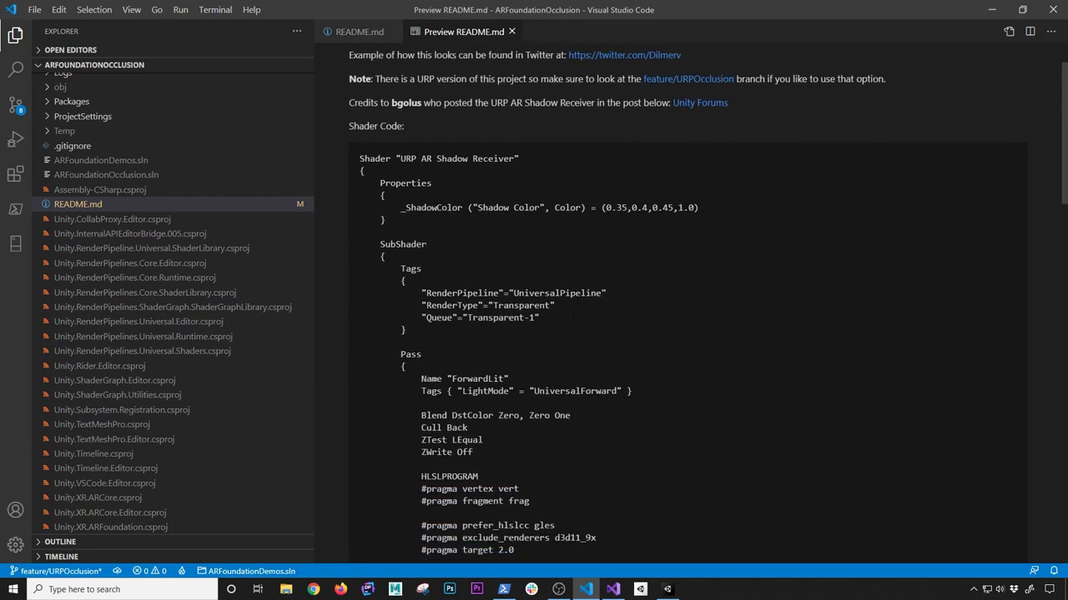
pyautogui.scroll(2, 661, 377)
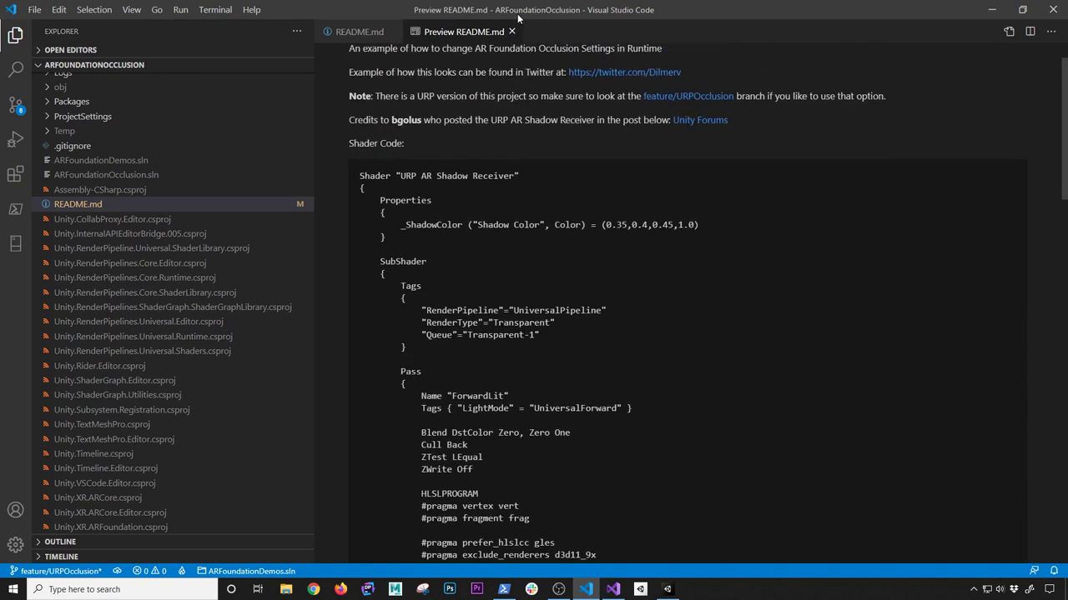
pyautogui.scroll(1, 631, 301)
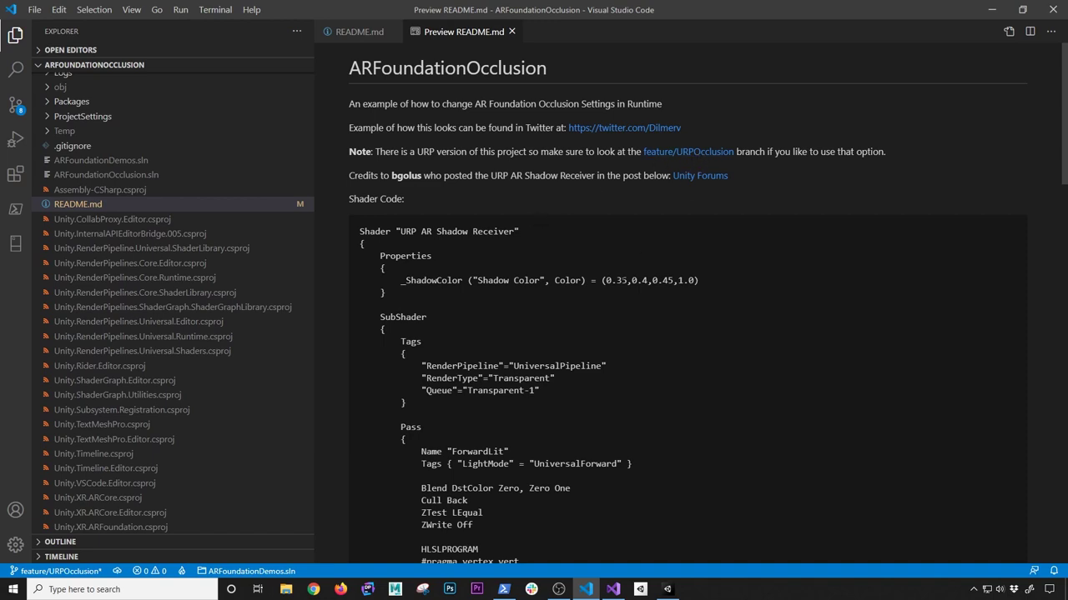
pyautogui.hotkey('alt', 'Tab')
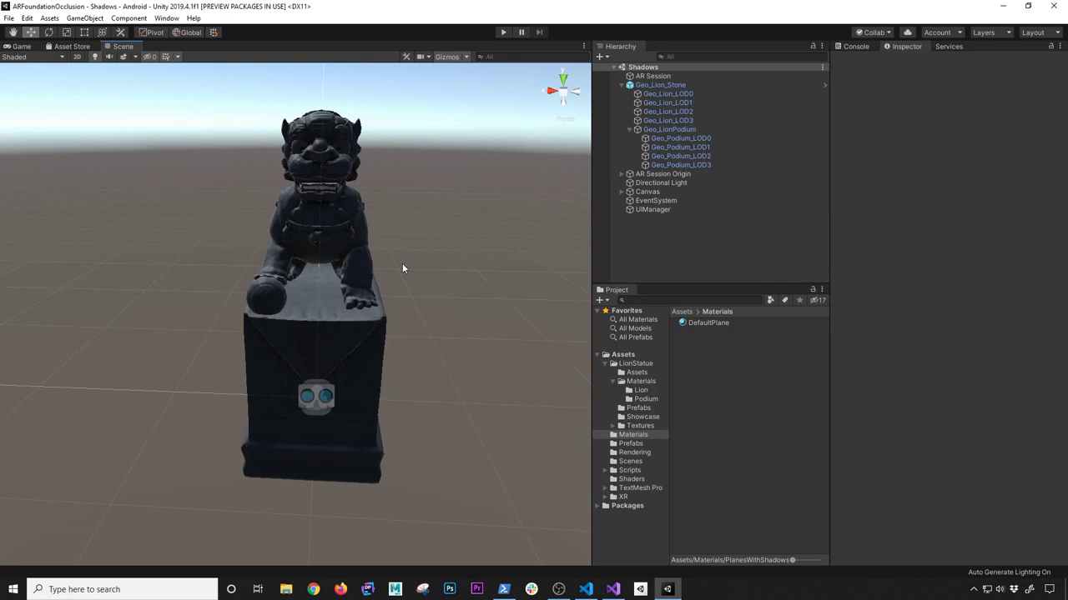
# Create a new material named PlaneWithShadows in Assets/Materials.
pyautogui.rightClick(696, 352)
pyautogui.moveTo(854, 60)
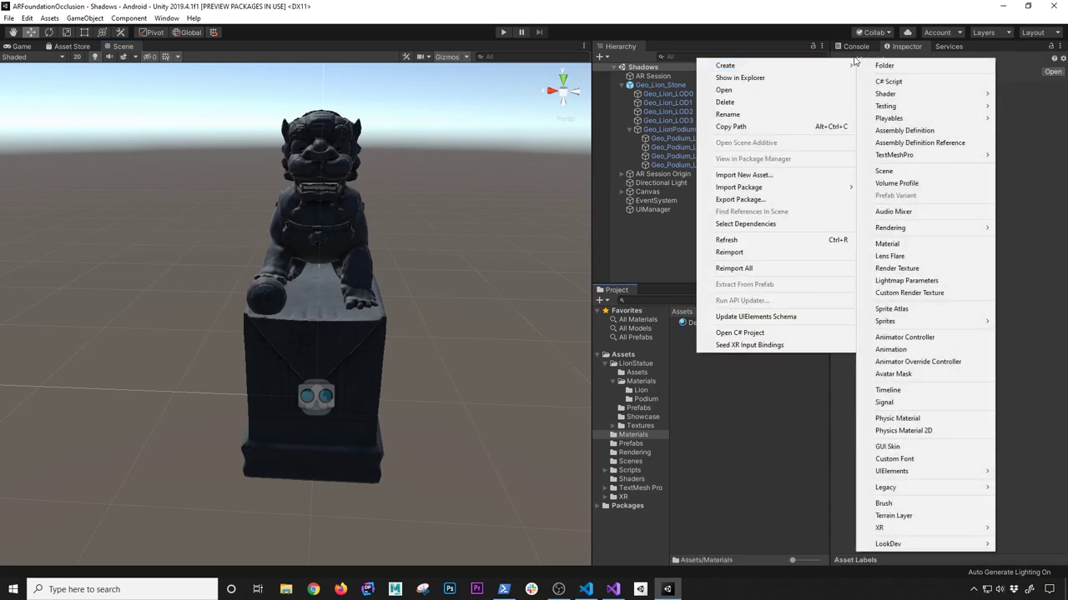
pyautogui.click(912, 243)
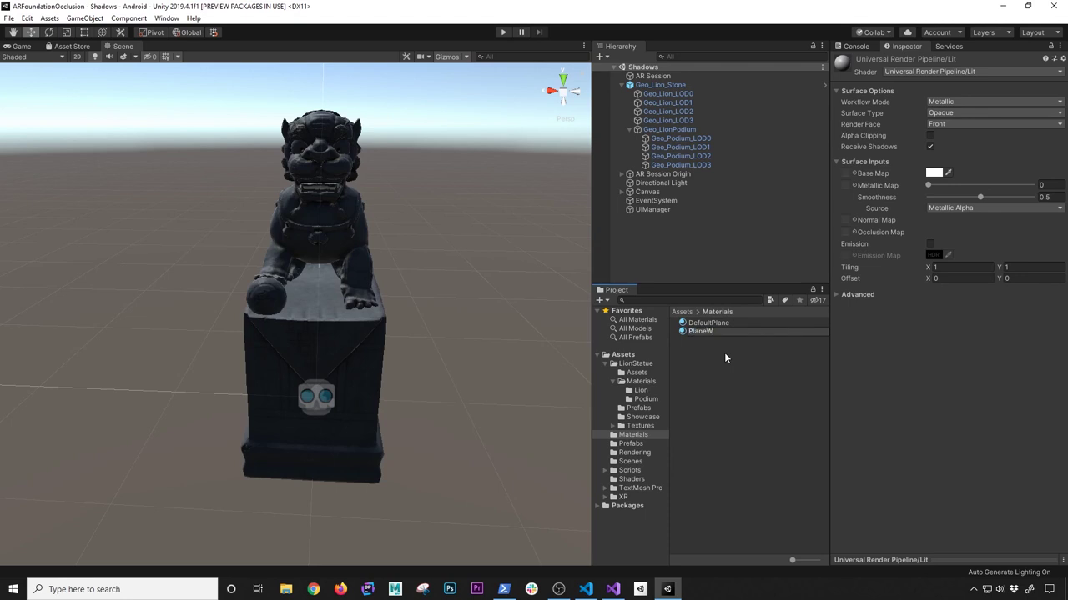
pyautogui.write('s')
pyautogui.press('Return')
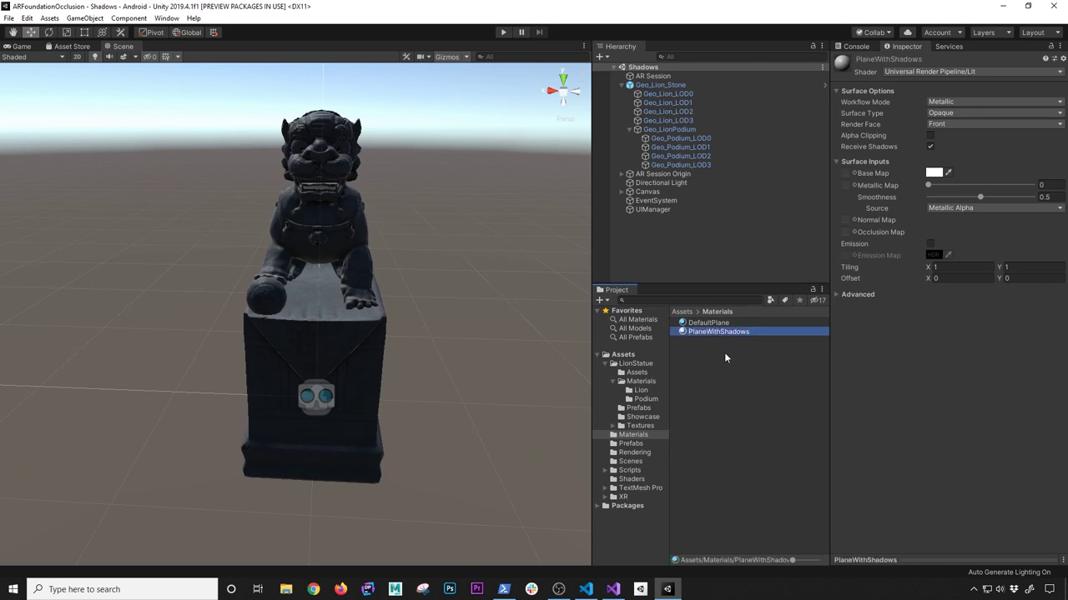
# Set the PlaneWithShadows material's shader to URP AR Shadow Receiver.
pyautogui.click(959, 72)
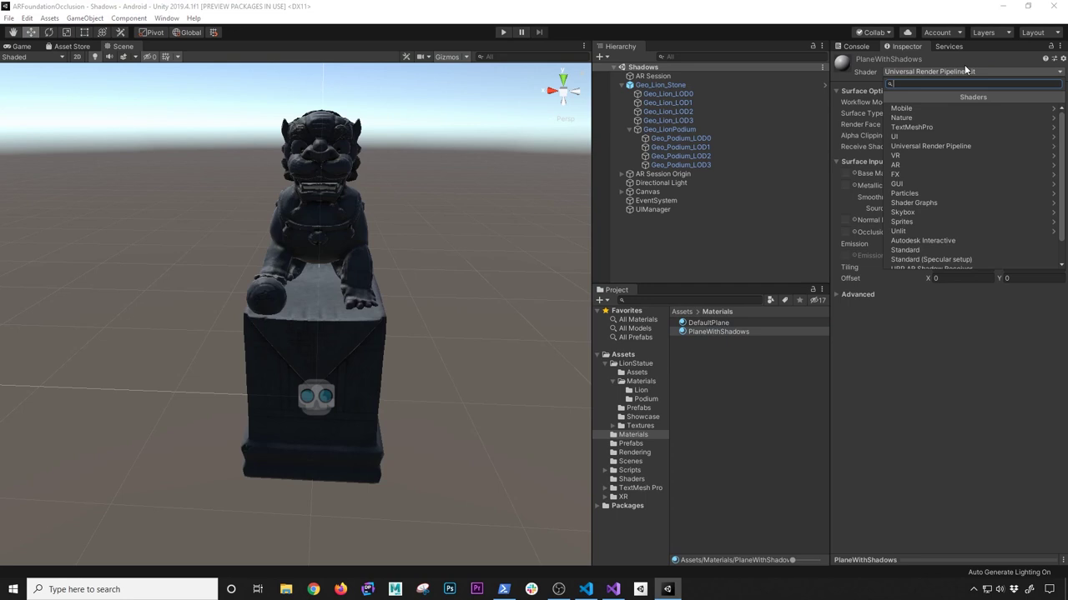
pyautogui.write('urp')
pyautogui.press('Return')
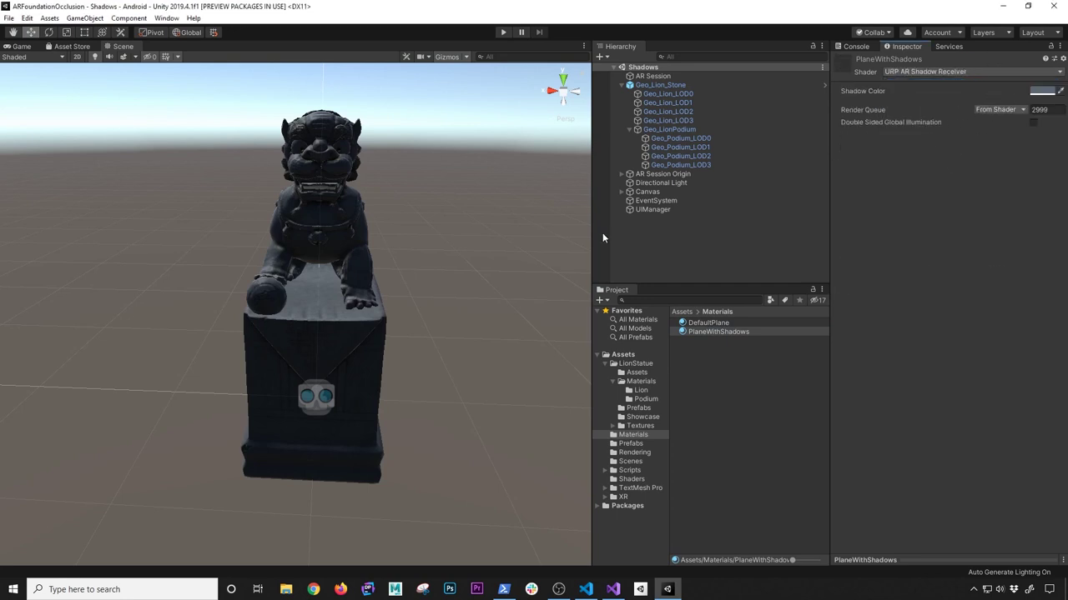
# Add a 3D Plane to the scene and set its Position Y to 0.
pyautogui.rightClick(681, 251)
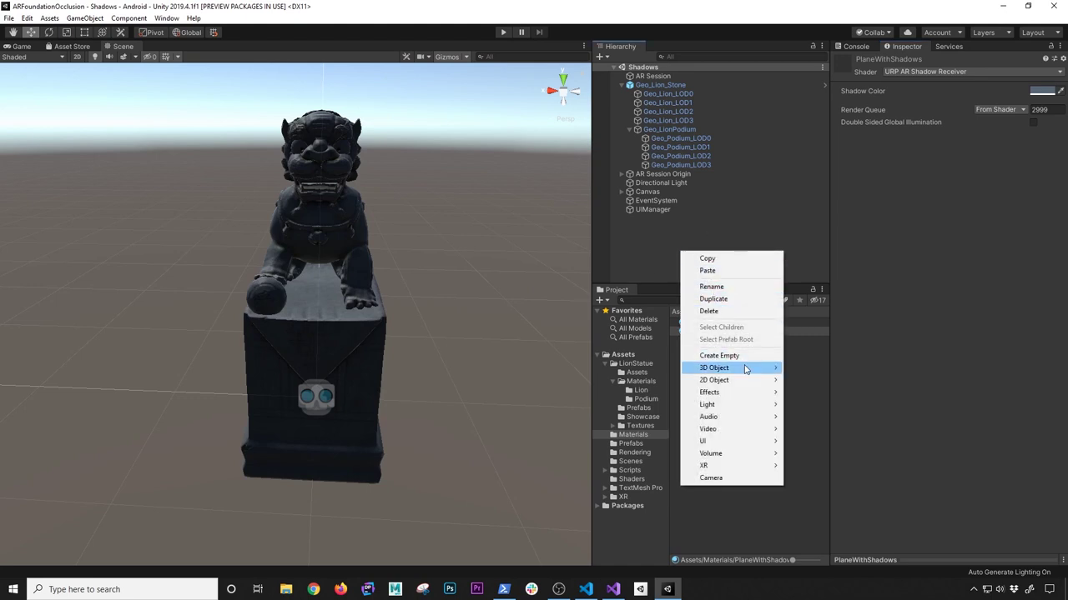
pyautogui.moveTo(753, 368)
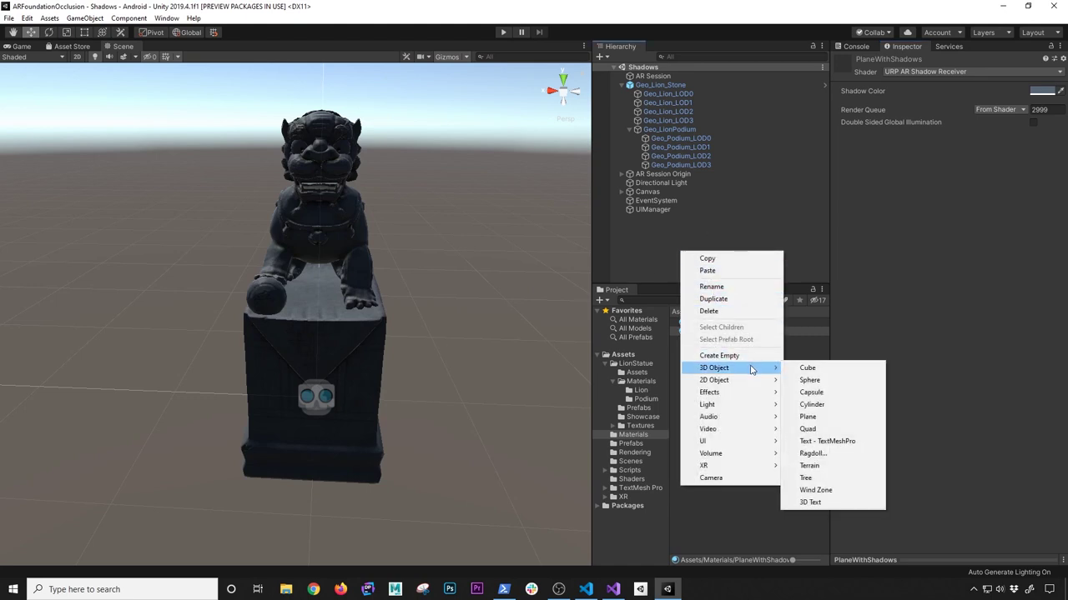
pyautogui.click(808, 416)
pyautogui.press('f')
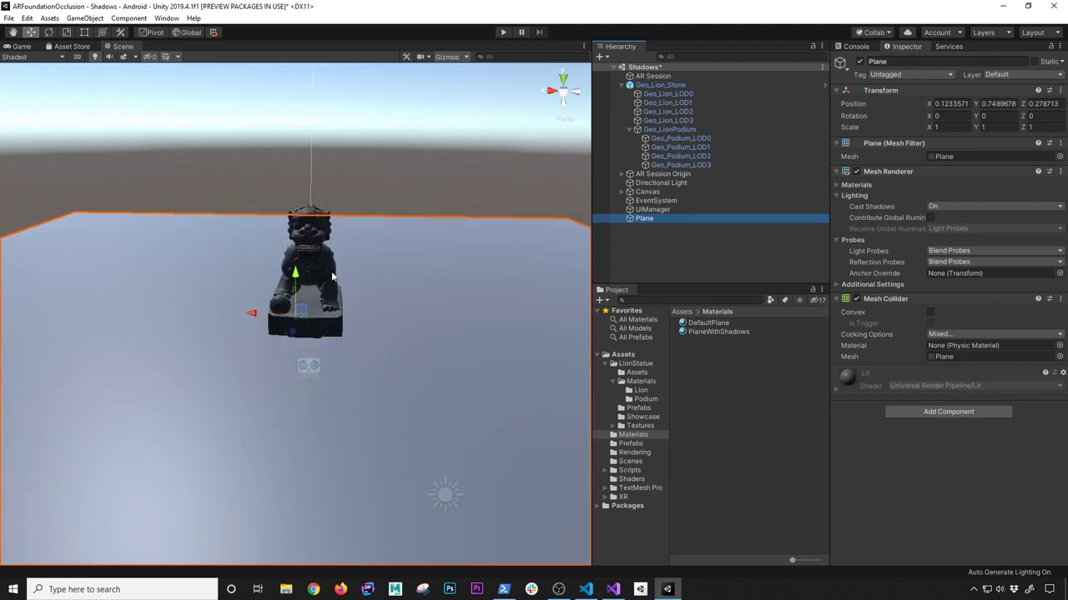
pyautogui.click(992, 104)
pyautogui.write('0')
pyautogui.press('Return')
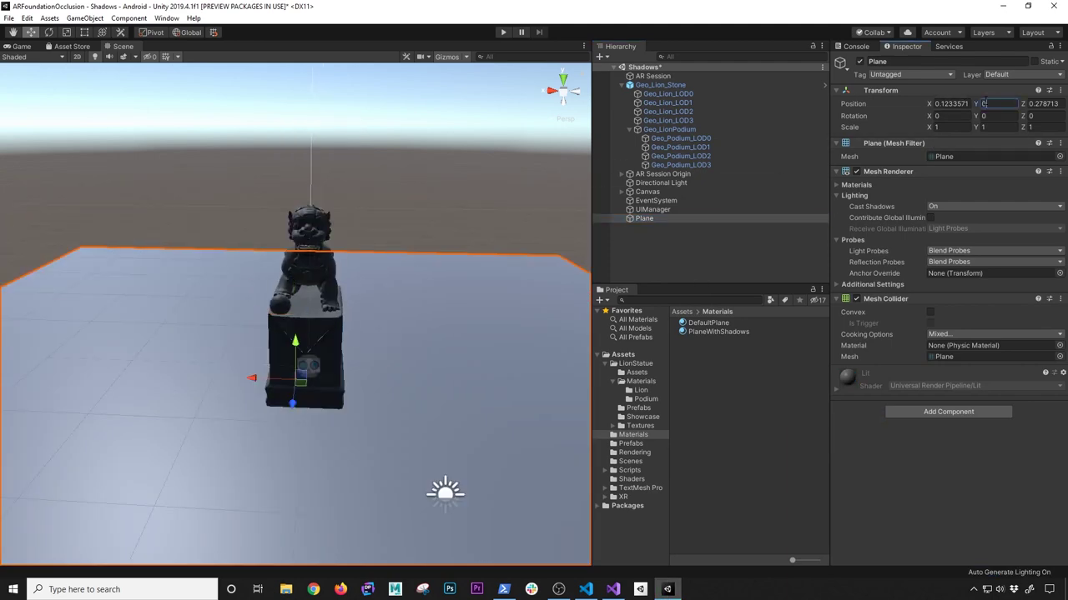
# Apply the PlaneWithShadows material to the Plane to get a shadow-only surface.
pyautogui.keyDown('alt'); pyautogui.moveTo(534, 275); pyautogui.dragTo(600, 267); pyautogui.keyUp('alt')
pyautogui.moveTo(683, 332); pyautogui.dragTo(451, 317)
pyautogui.click(455, 172)
pyautogui.keyDown('alt'); pyautogui.moveTo(454, 171); pyautogui.dragTo(477, 207); pyautogui.keyUp('alt')
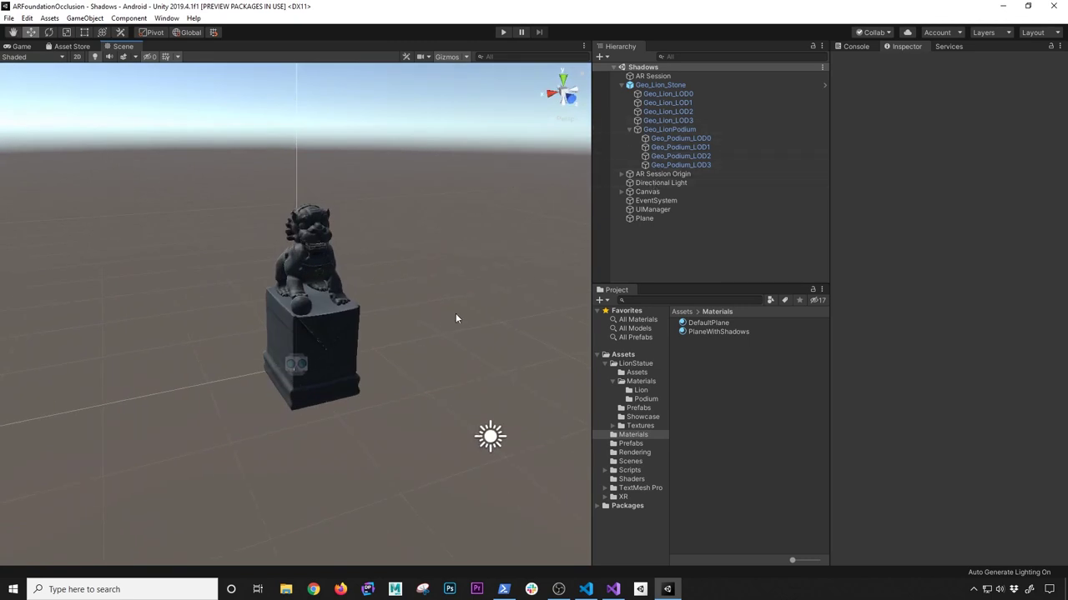
pyautogui.hotkey('alt', 'Tab')
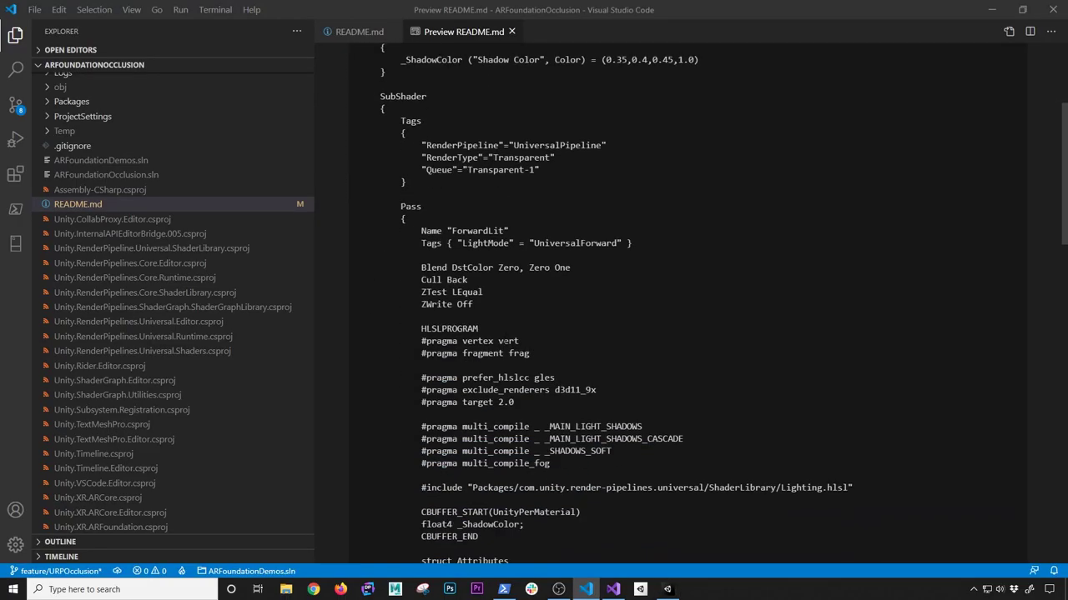
# Review the shader's shadow multi_compile and include lines in the README preview, then return to Unity.
pyautogui.scroll(1, 495, 332)
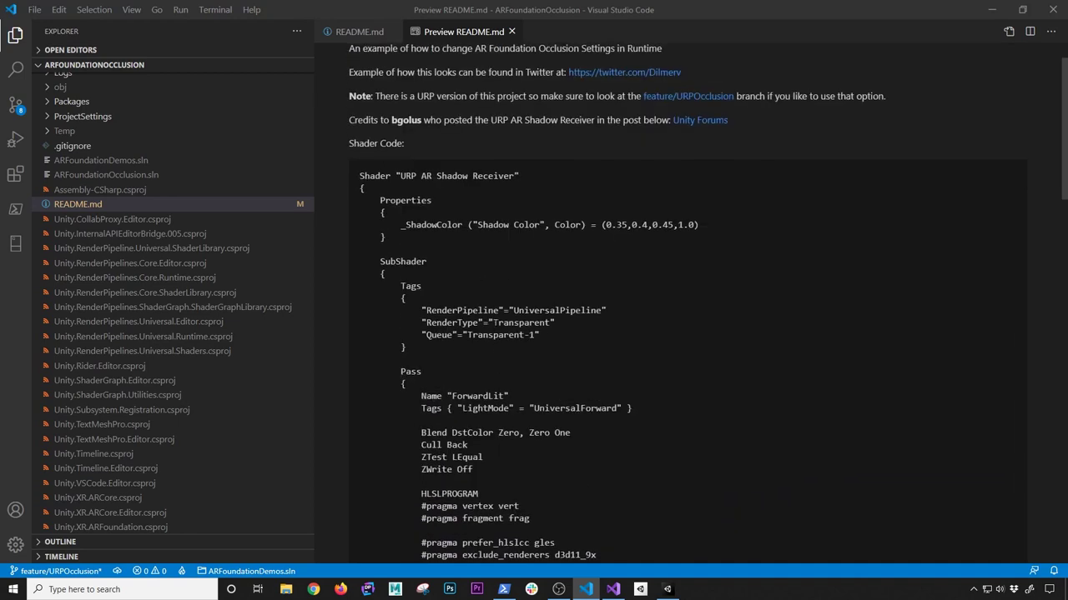
pyautogui.scroll(-4, 536, 318)
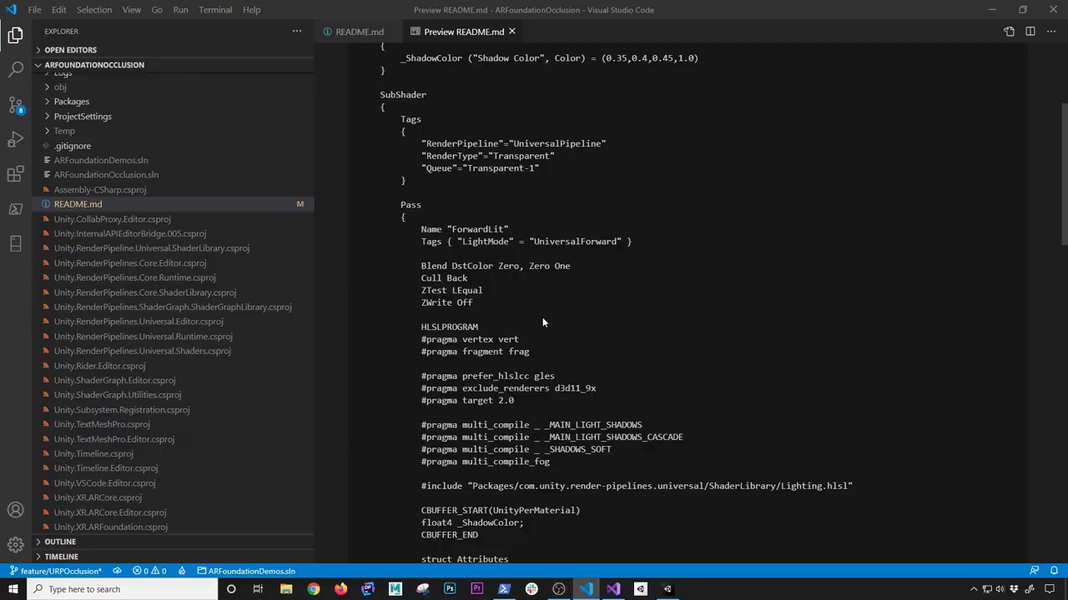
pyautogui.hotkey('alt', 'Tab')
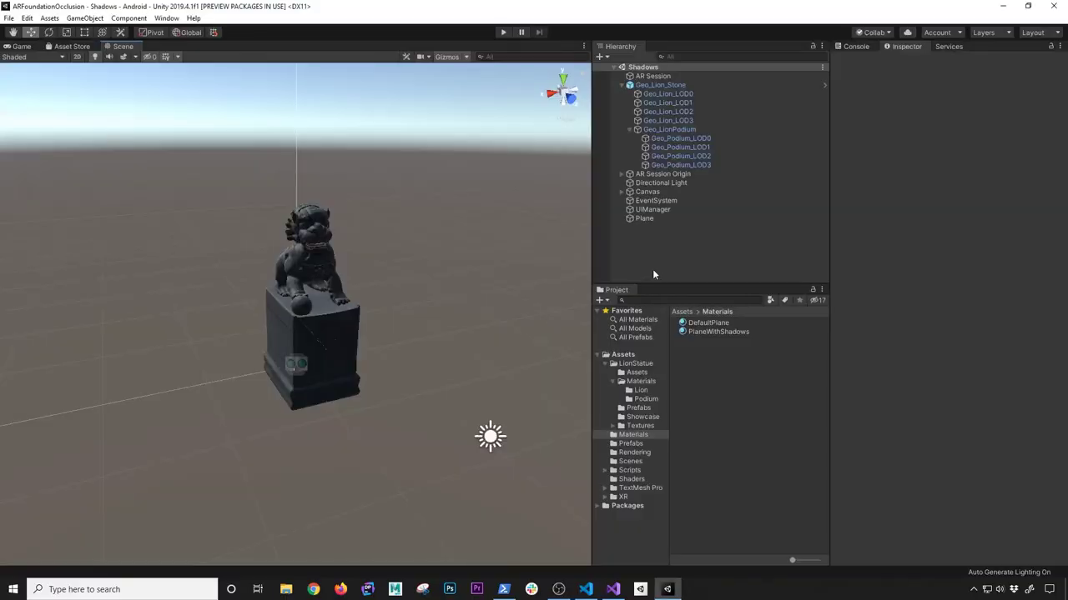
# Set the Directional Light's Shadow Type to Hard Shadows and save the scene.
pyautogui.click(689, 185)
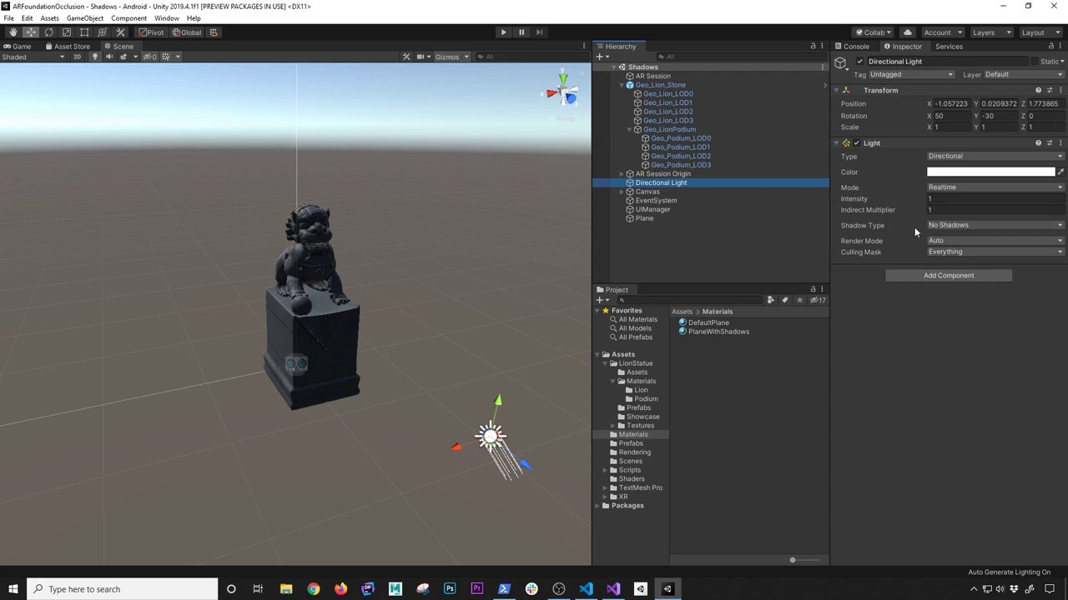
pyautogui.click(951, 225)
pyautogui.click(951, 247)
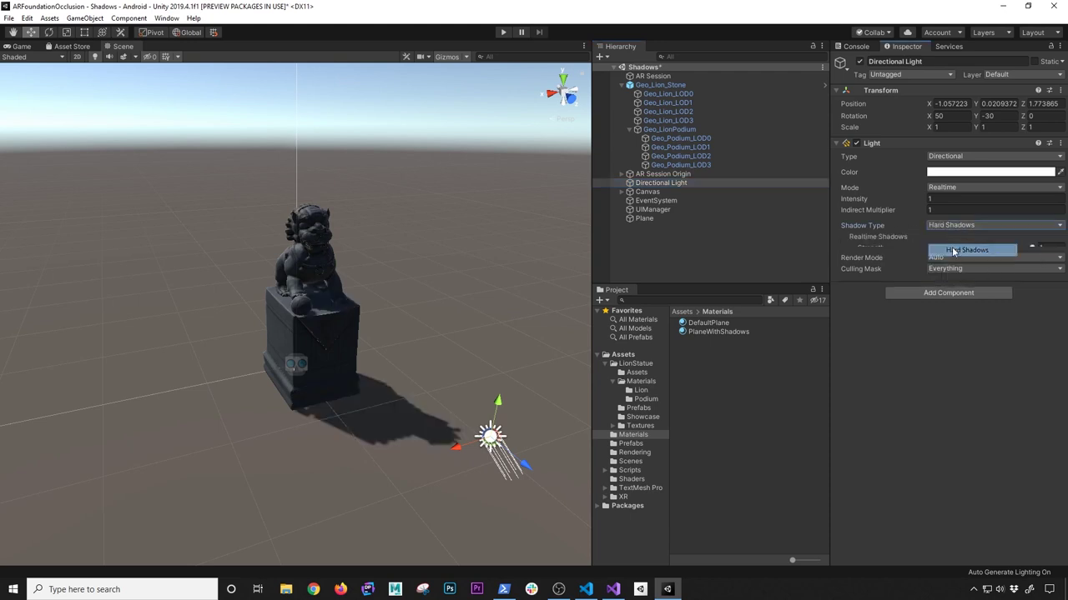
pyautogui.click(947, 227)
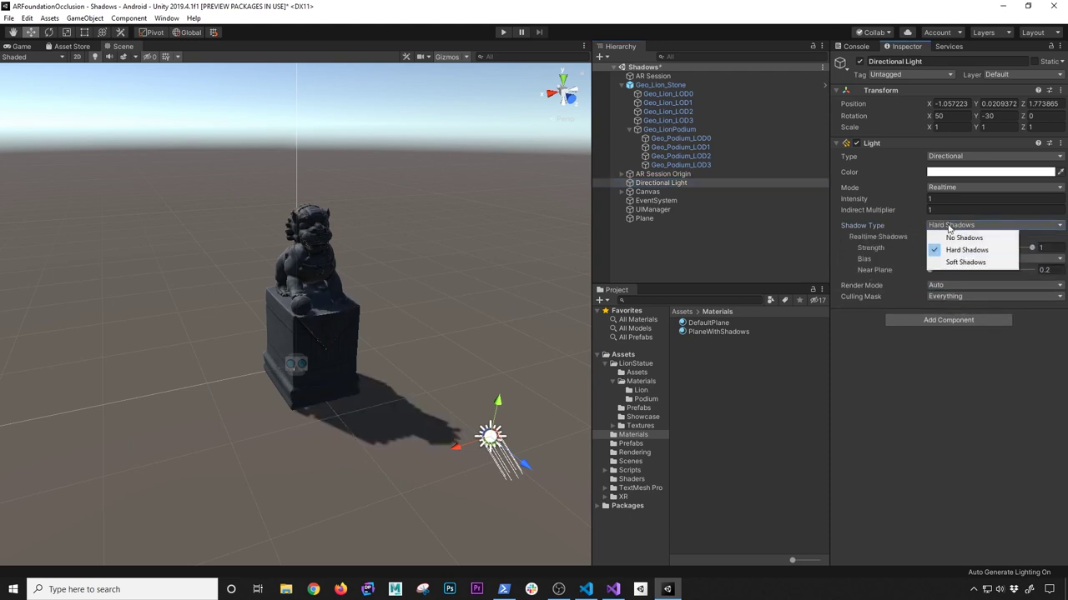
pyautogui.click(953, 262)
pyautogui.keyDown('alt'); pyautogui.moveTo(413, 371); pyautogui.dragTo(492, 354); pyautogui.keyUp('alt')
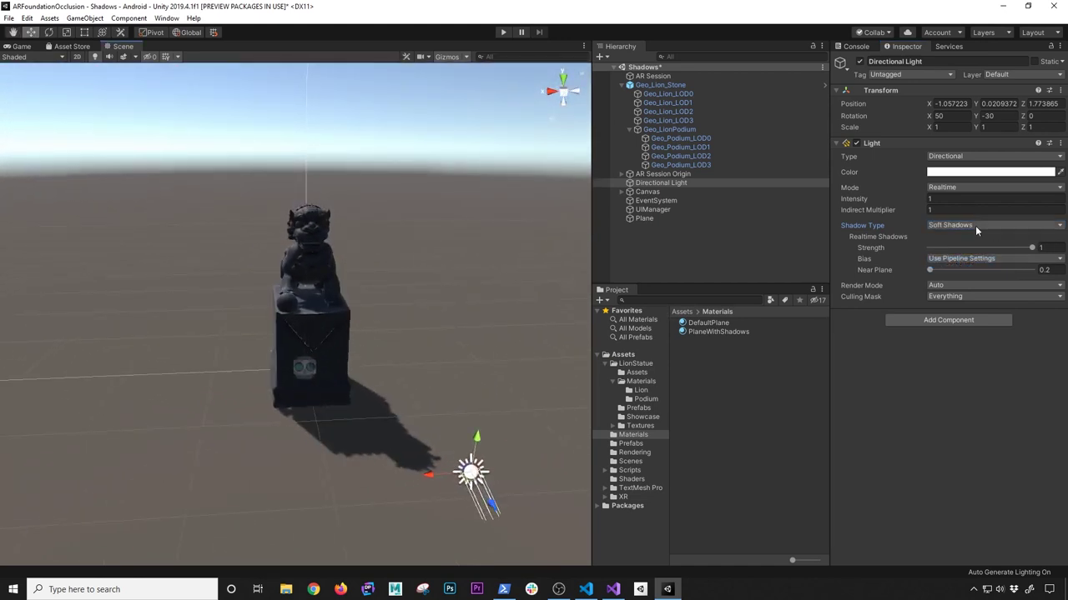
pyautogui.click(975, 226)
pyautogui.click(951, 250)
pyautogui.hotkey('ctrl', 's')
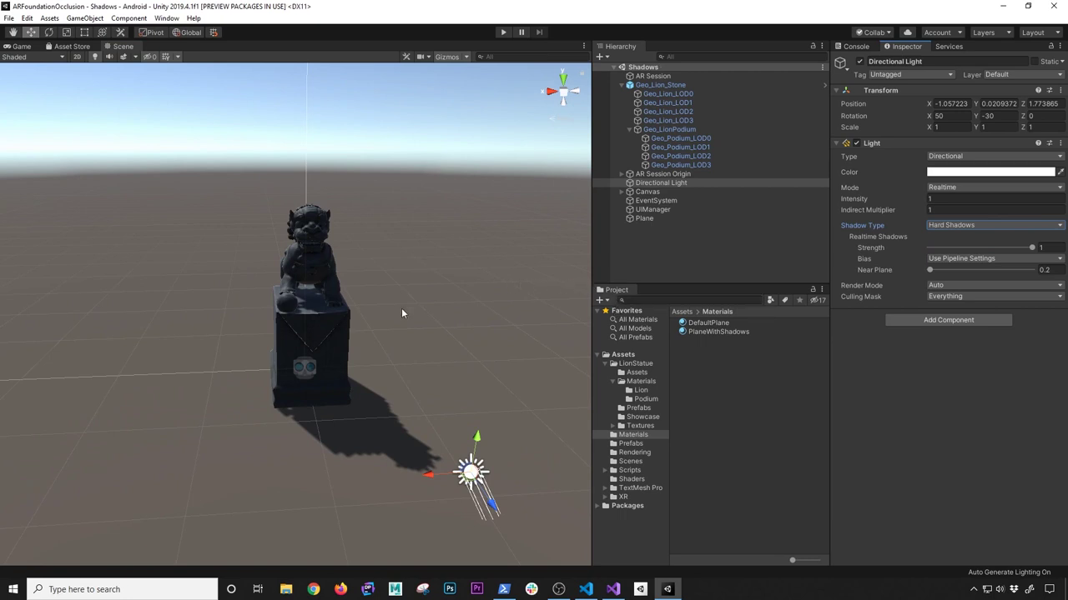
# Move the shadow plane to Y -0.197 beneath the lion and save.
pyautogui.keyDown('alt'); pyautogui.moveTo(436, 334); pyautogui.dragTo(534, 275); pyautogui.keyUp('alt')
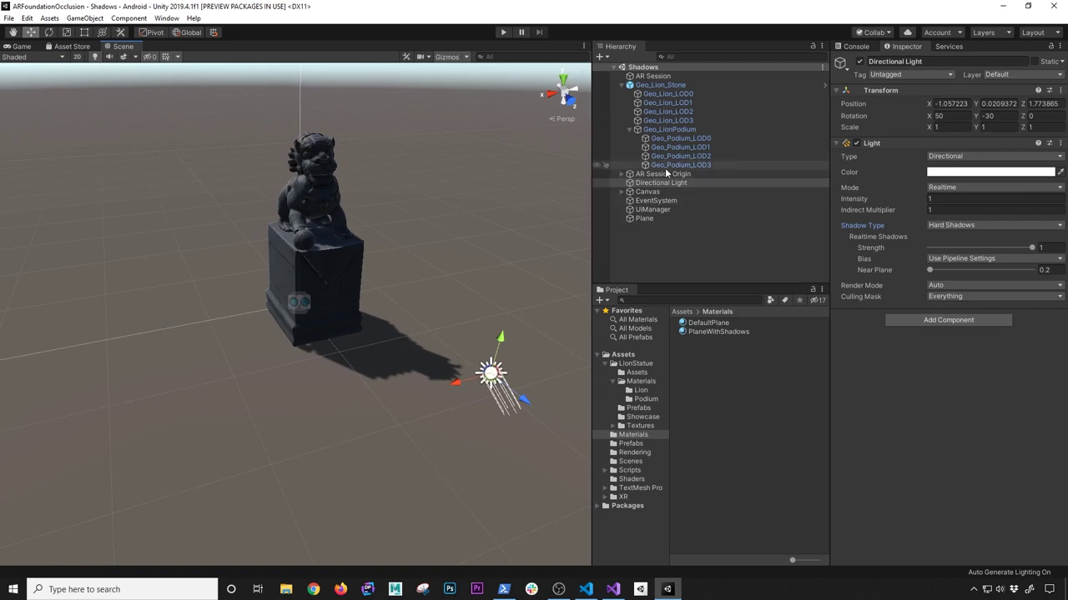
pyautogui.doubleClick(657, 217)
pyautogui.moveTo(295, 311); pyautogui.dragTo(350, 318)
pyautogui.keyDown('alt'); pyautogui.moveTo(336, 368); pyautogui.dragTo(367, 367); pyautogui.keyUp('alt')
pyautogui.moveTo(309, 334); pyautogui.dragTo(312, 296)
pyautogui.hotkey('ctrl', 's')
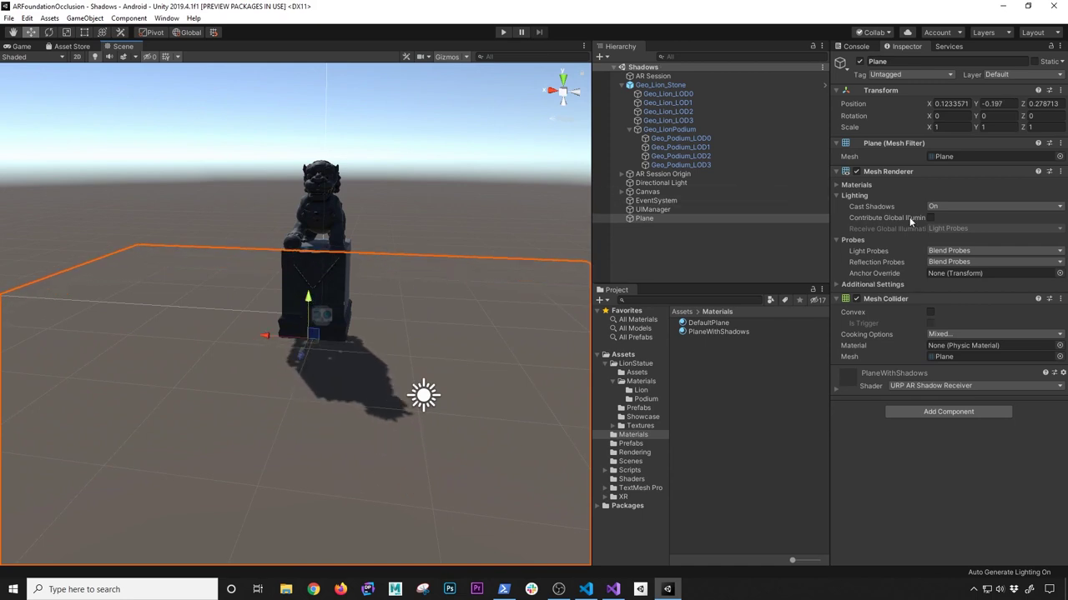
# Keep the Directional Light's shadow bias on Use Pipeline Settings.
pyautogui.click(658, 183)
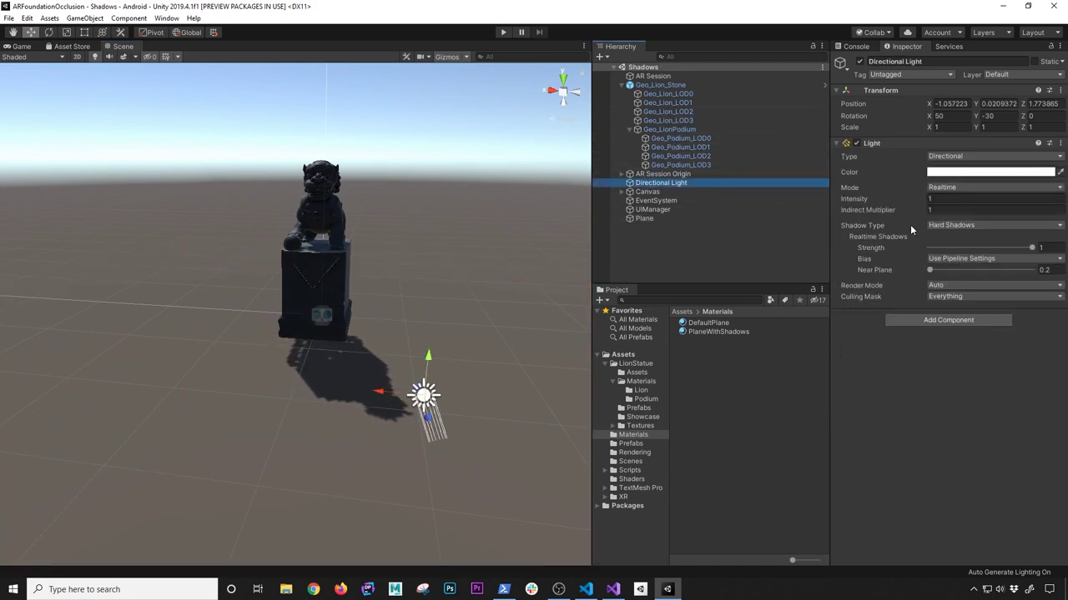
pyautogui.click(934, 258)
pyautogui.click(911, 265)
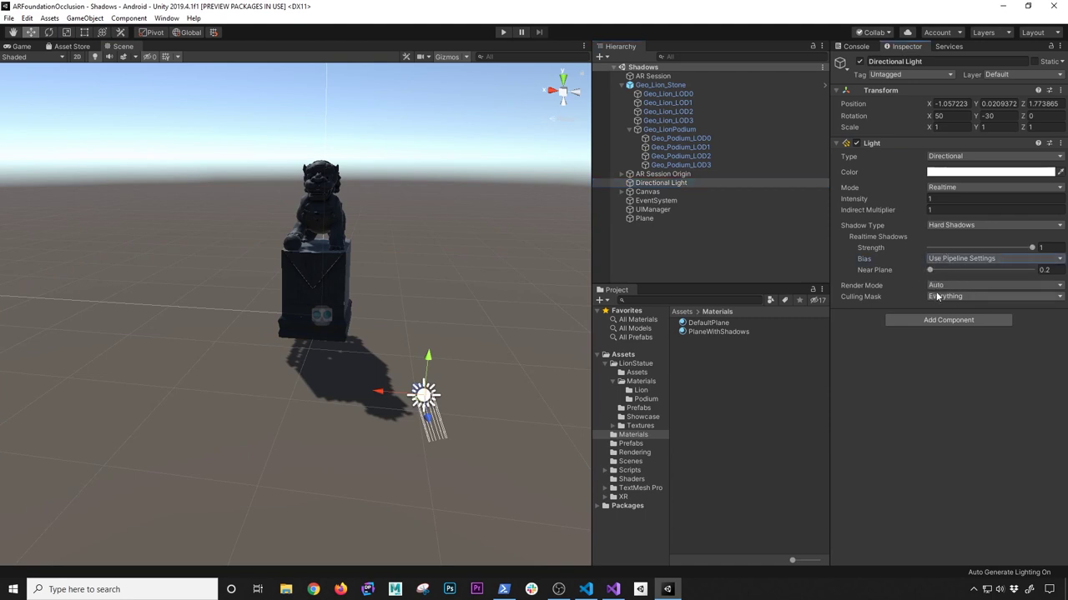
# Select UniversalRenderPipelineAsset in Rendering and set its shadow distance to 10.
pyautogui.click(633, 452)
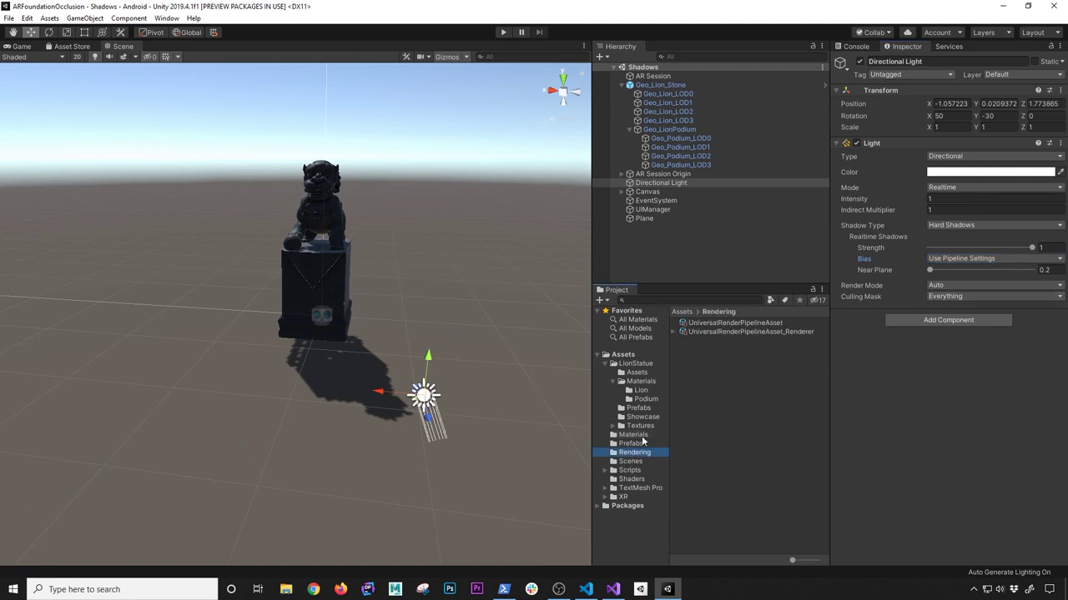
pyautogui.click(712, 324)
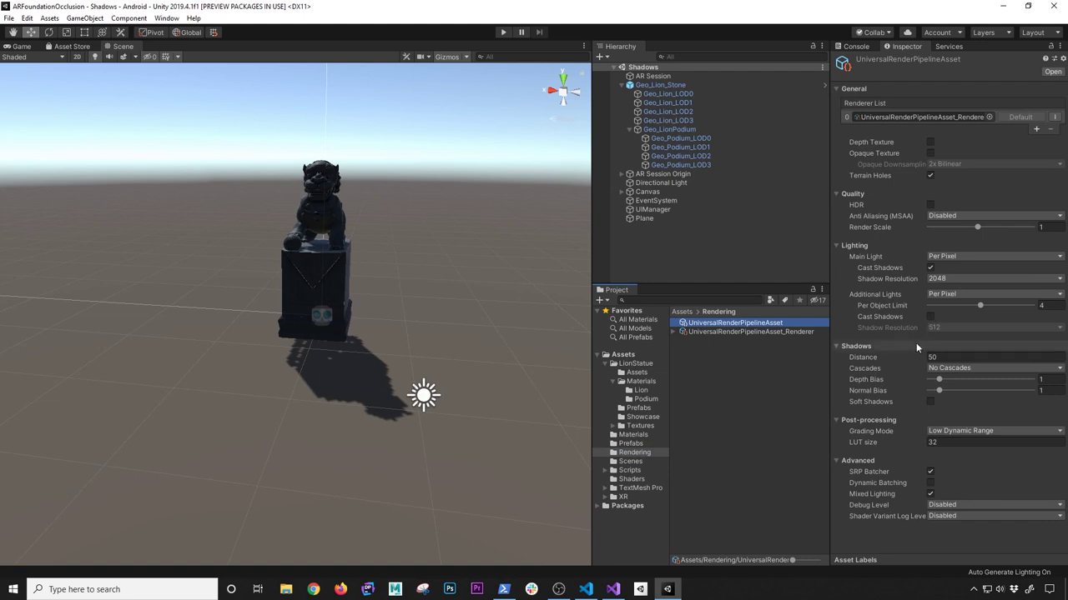
pyautogui.click(959, 357)
pyautogui.write('10')
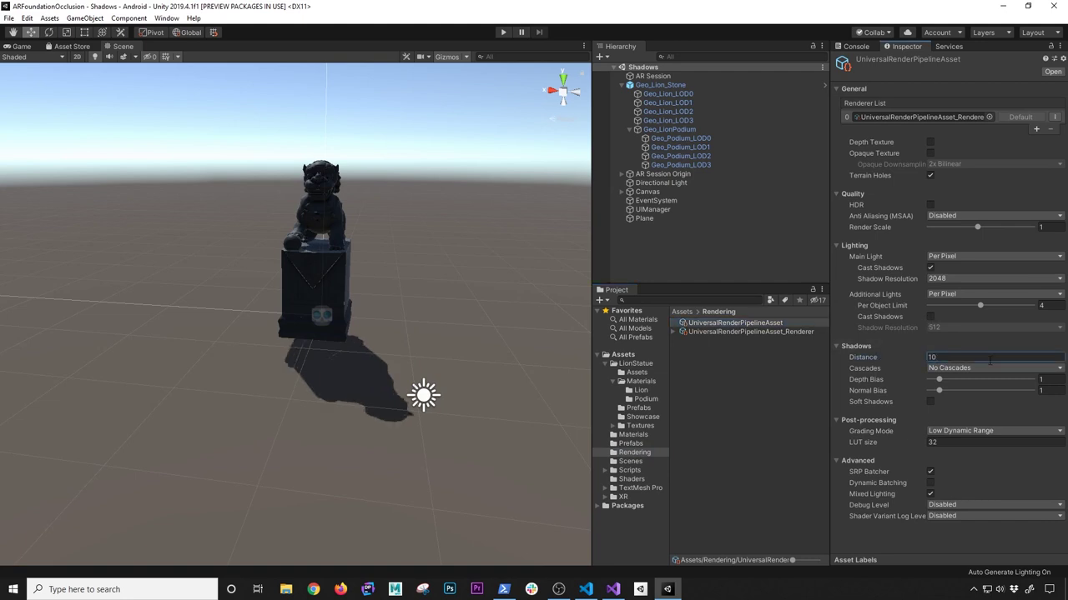
pyautogui.scroll(3, 447, 404)
pyautogui.moveTo(447, 402)
pyautogui.keyDown('alt'); pyautogui.mouseDown()
pyautogui.moveTo(389, 400)
pyautogui.moveTo(464, 405)
pyautogui.moveTo(434, 397)
pyautogui.mouseUp(); pyautogui.keyUp('alt')
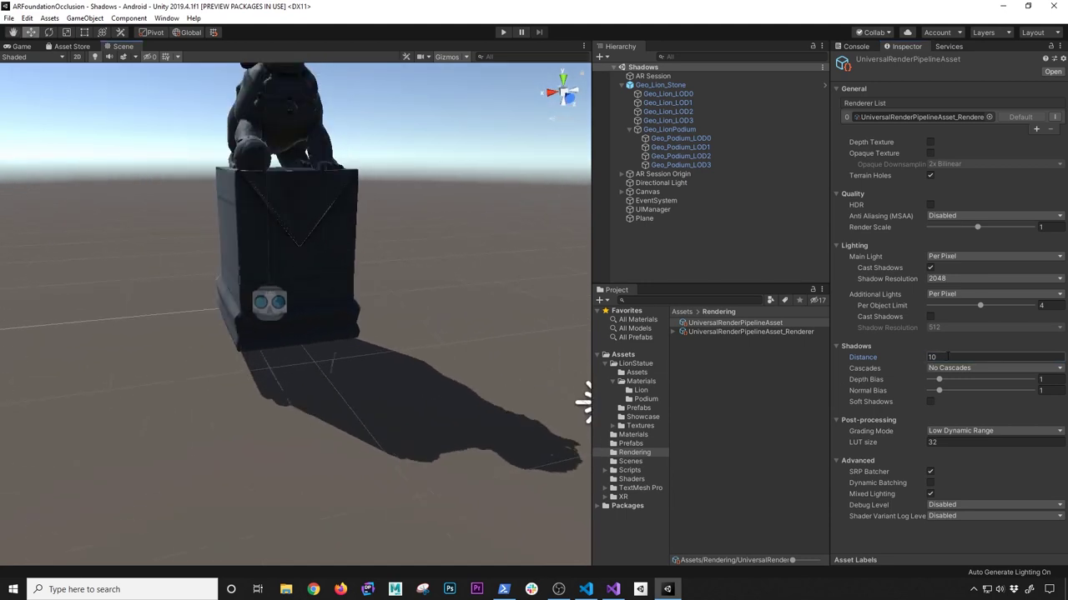
pyautogui.click(946, 357)
pyautogui.write('10')
# Try smaller shadow distances and settle on a shadow distance of 5.
pyautogui.keyDown('alt'); pyautogui.moveTo(467, 322); pyautogui.dragTo(452, 347); pyautogui.keyUp('alt')
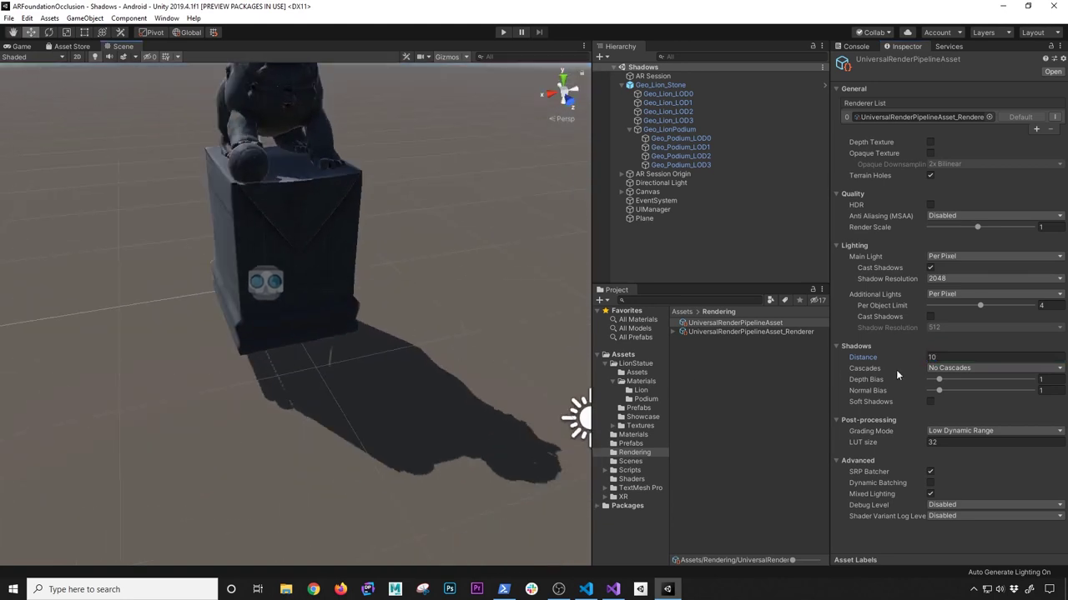
pyautogui.click(954, 357)
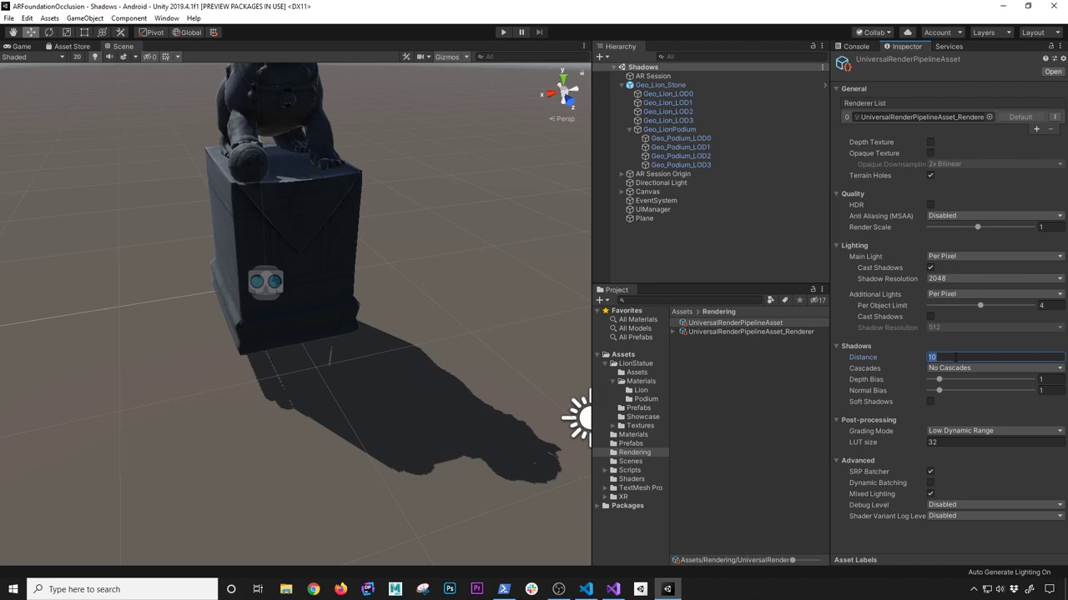
pyautogui.write('1')
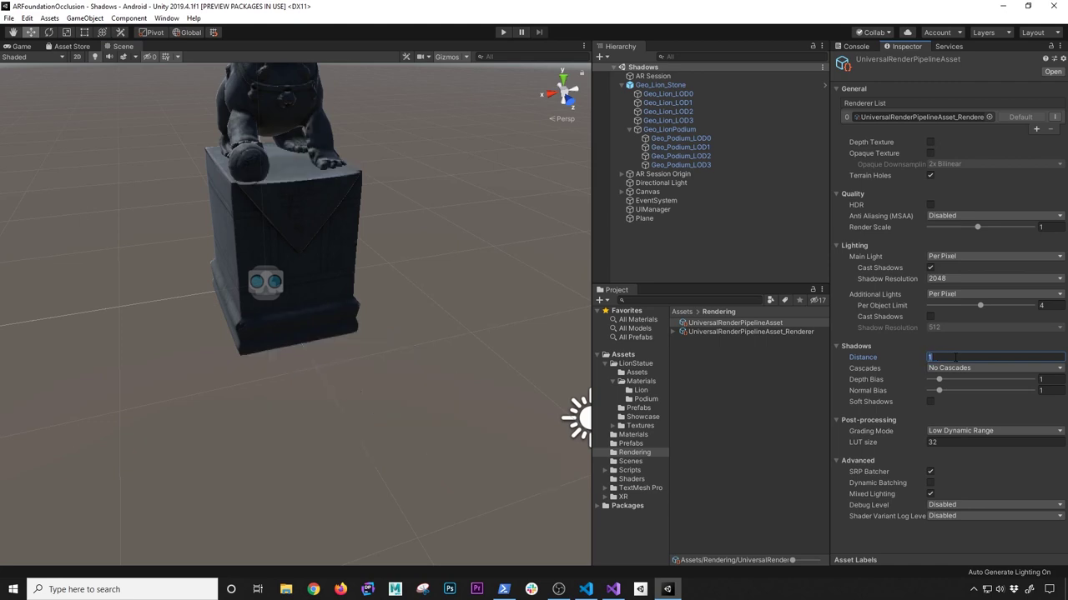
pyautogui.moveTo(877, 357); pyautogui.dragTo(942, 358)
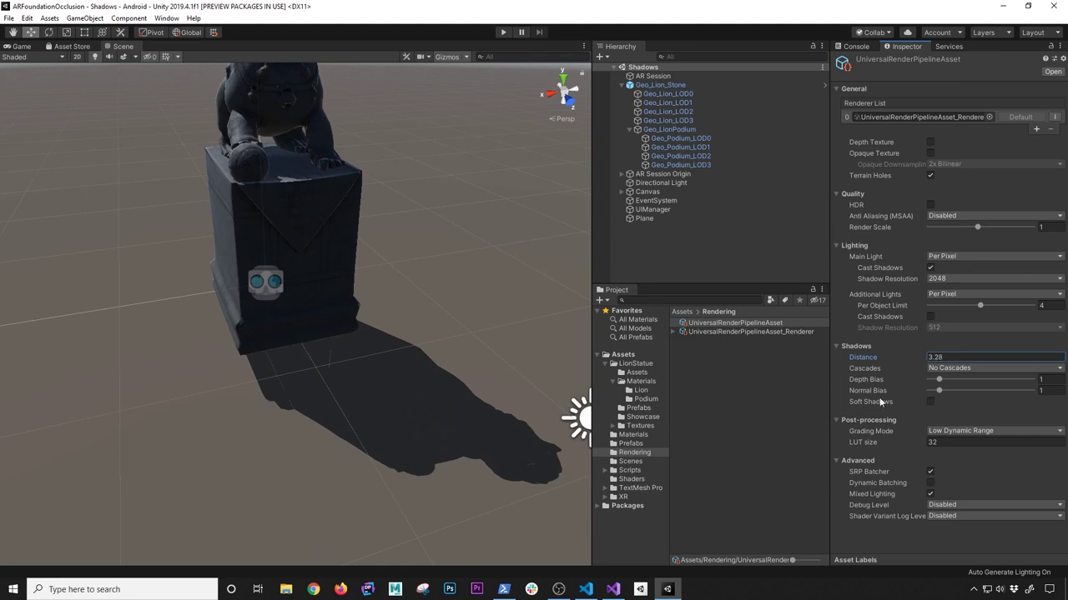
pyautogui.click(967, 356)
pyautogui.write('5')
# Move the duplicate lion Geo_Lion_Stone (1) to X -1.668 beside the original.
pyautogui.keyDown('alt'); pyautogui.moveTo(442, 285); pyautogui.dragTo(286, 226); pyautogui.keyUp('alt')
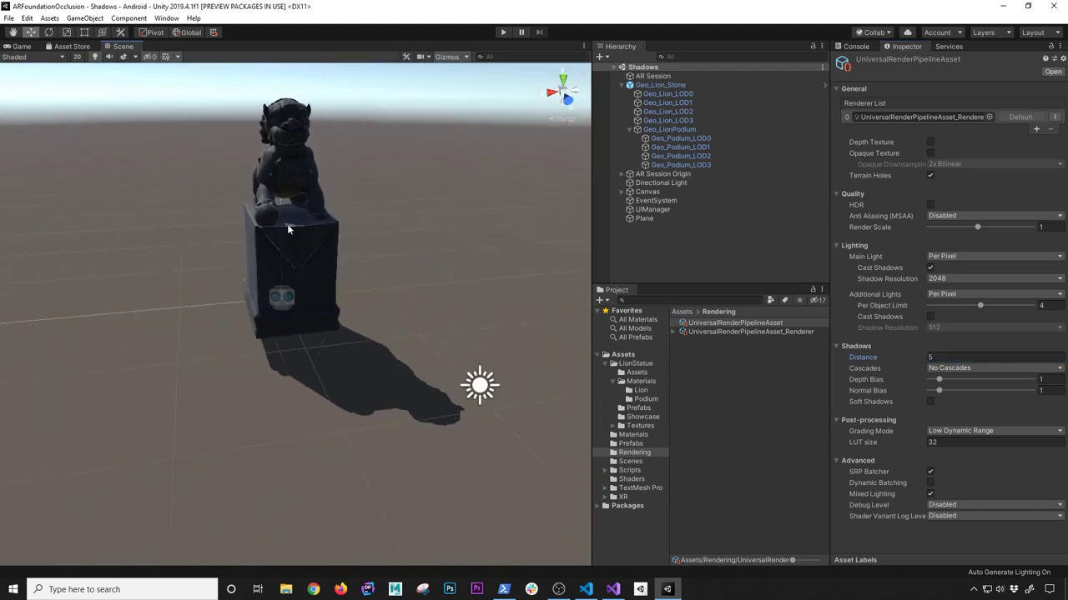
pyautogui.click(290, 230)
pyautogui.moveTo(250, 311); pyautogui.dragTo(479, 321)
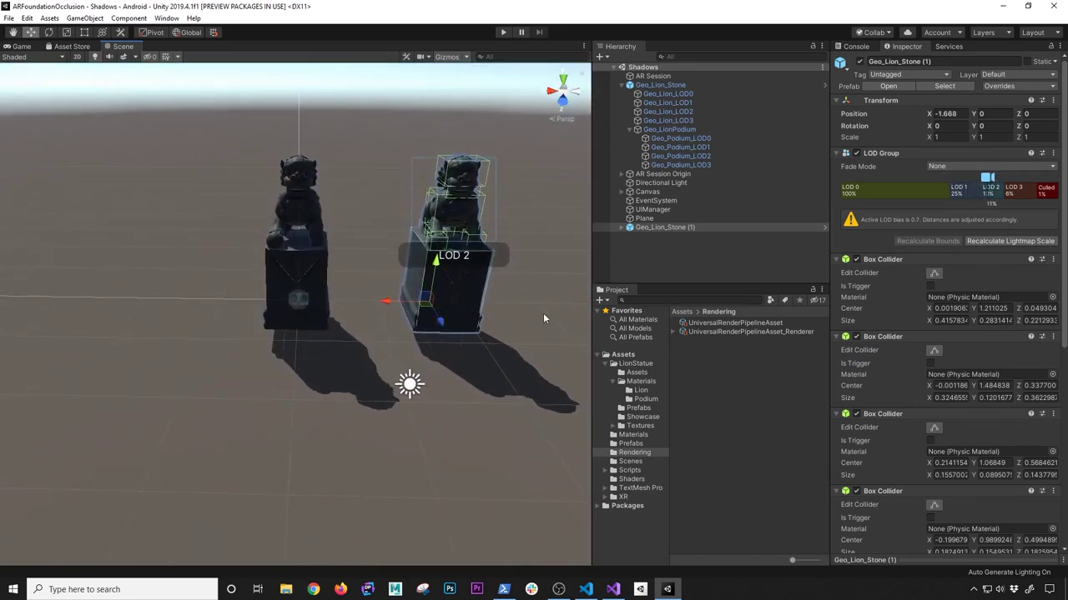
# Add the Geo_Lion_Gold prefab to the scene and zero its position.
pyautogui.click(641, 391)
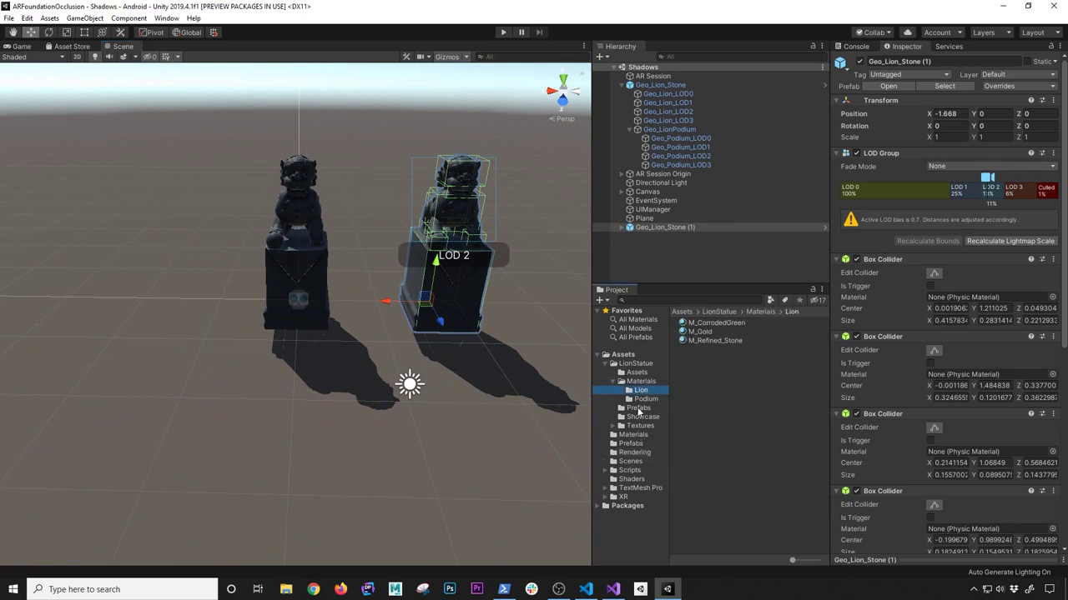
pyautogui.click(639, 408)
pyautogui.moveTo(710, 331); pyautogui.dragTo(198, 348)
pyautogui.click(959, 113)
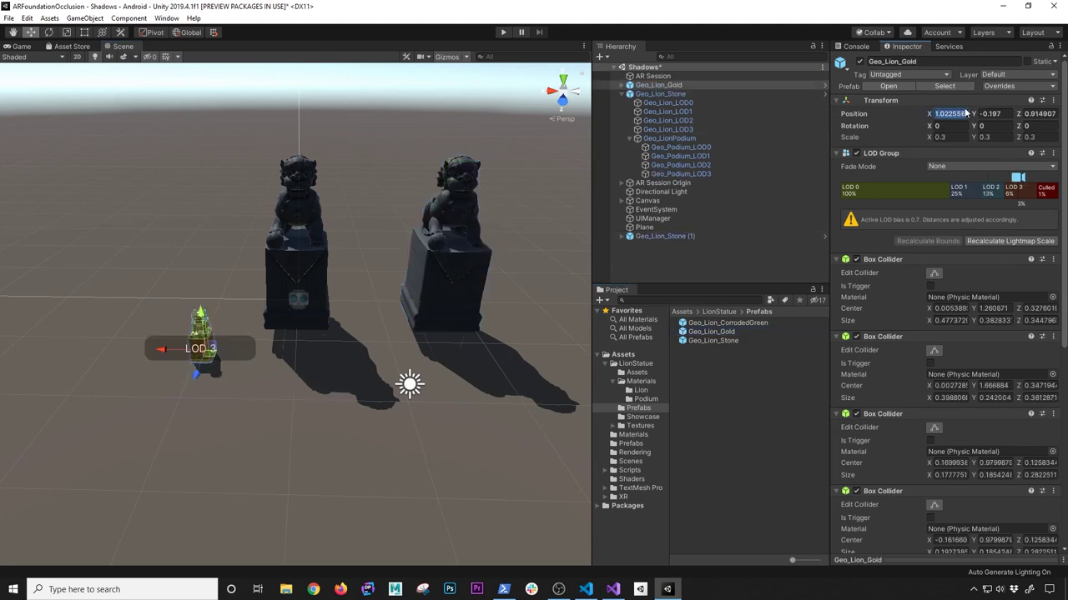
pyautogui.write('0')
pyautogui.press('Tab')
pyautogui.write('0')
pyautogui.press('Tab')
pyautogui.write('0')
# Scale the gold lion to 0.94245 and move it to X 1.101 beside the stone lions.
pyautogui.keyDown('alt'); pyautogui.moveTo(394, 298); pyautogui.dragTo(299, 340); pyautogui.keyUp('alt')
pyautogui.press('e')
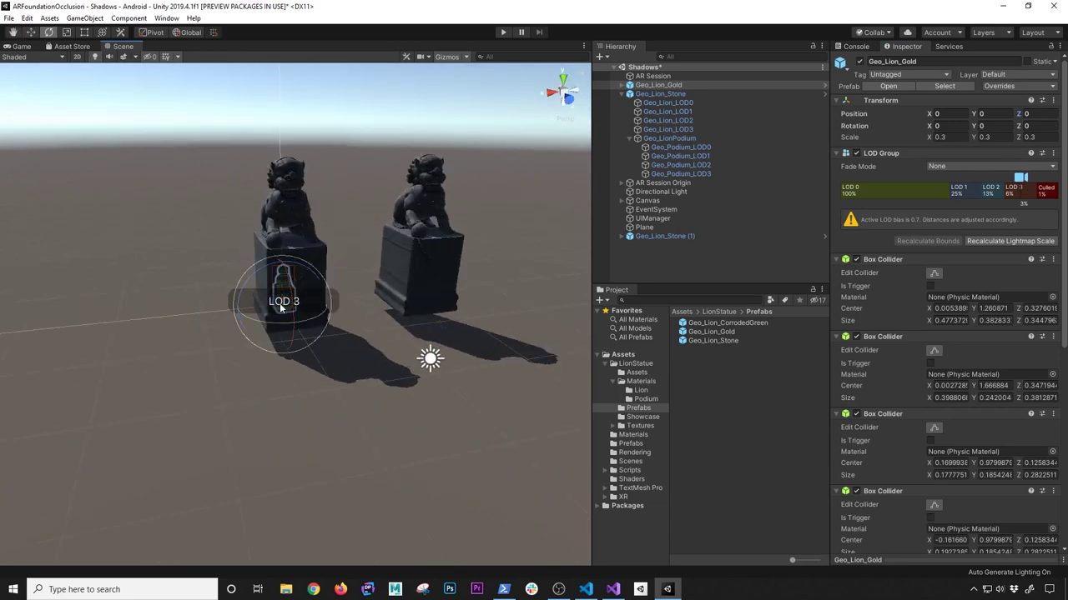
pyautogui.press('r')
pyautogui.moveTo(282, 304); pyautogui.dragTo(397, 315)
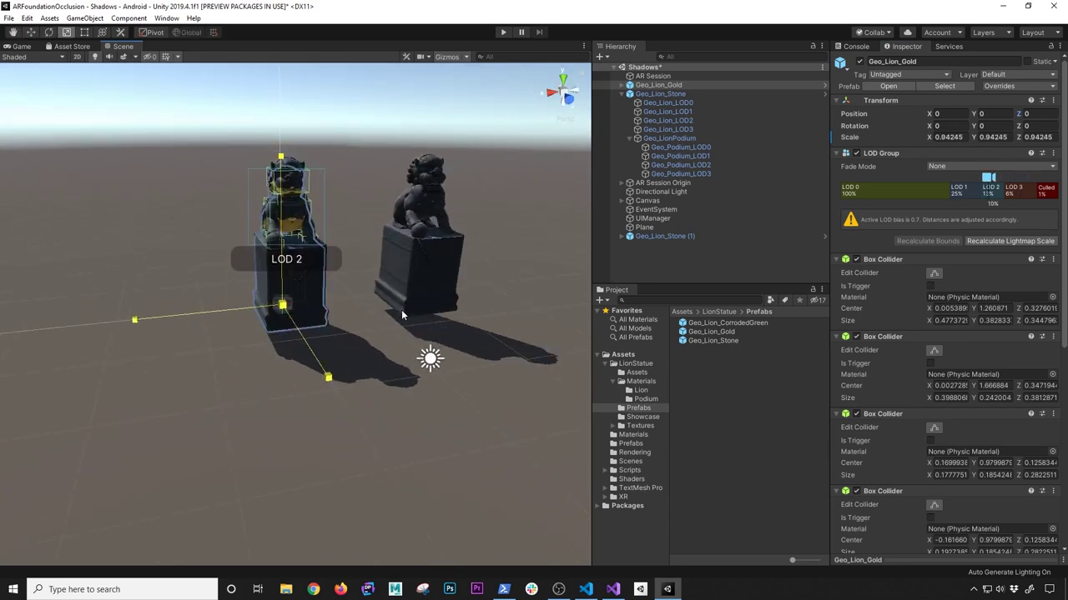
pyautogui.press('w')
pyautogui.moveTo(241, 303); pyautogui.dragTo(84, 286)
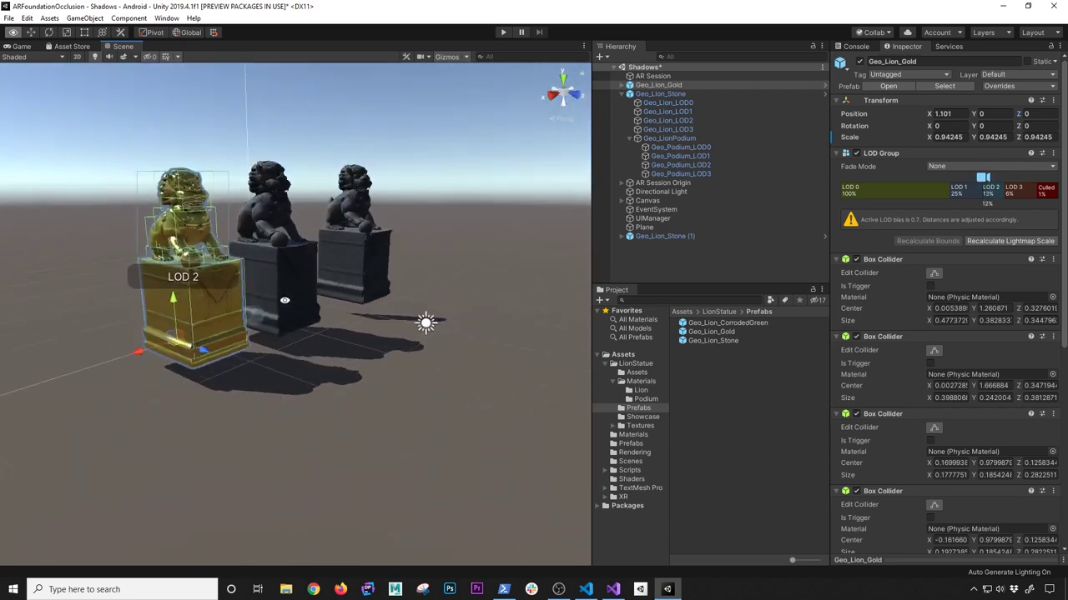
# Move Geo_Lion_Stone (1) just below AR Session in the Hierarchy and save the scene.
pyautogui.keyDown('alt'); pyautogui.moveTo(287, 304); pyautogui.dragTo(482, 335); pyautogui.keyUp('alt')
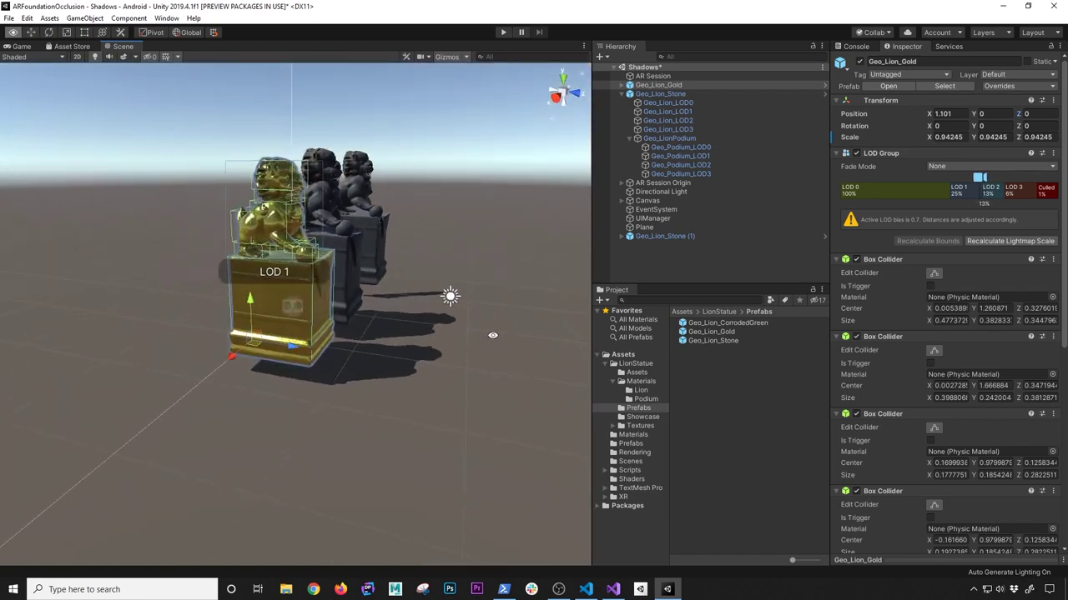
pyautogui.keyDown('alt'); pyautogui.scroll(5, 488, 336); pyautogui.keyUp('alt')
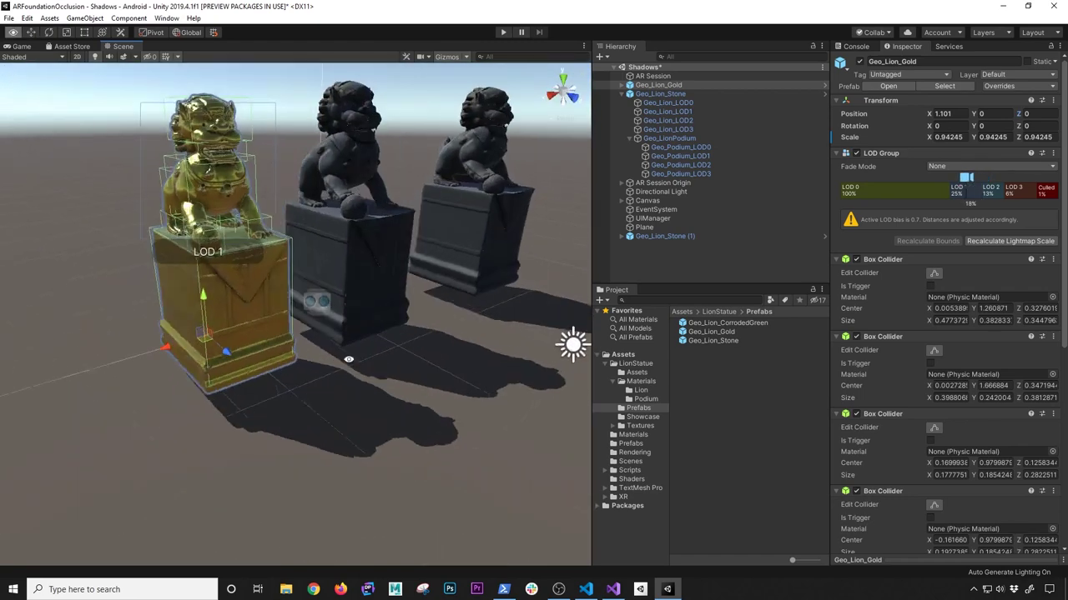
pyautogui.keyDown('alt'); pyautogui.moveTo(348, 359); pyautogui.dragTo(372, 367); pyautogui.keyUp('alt')
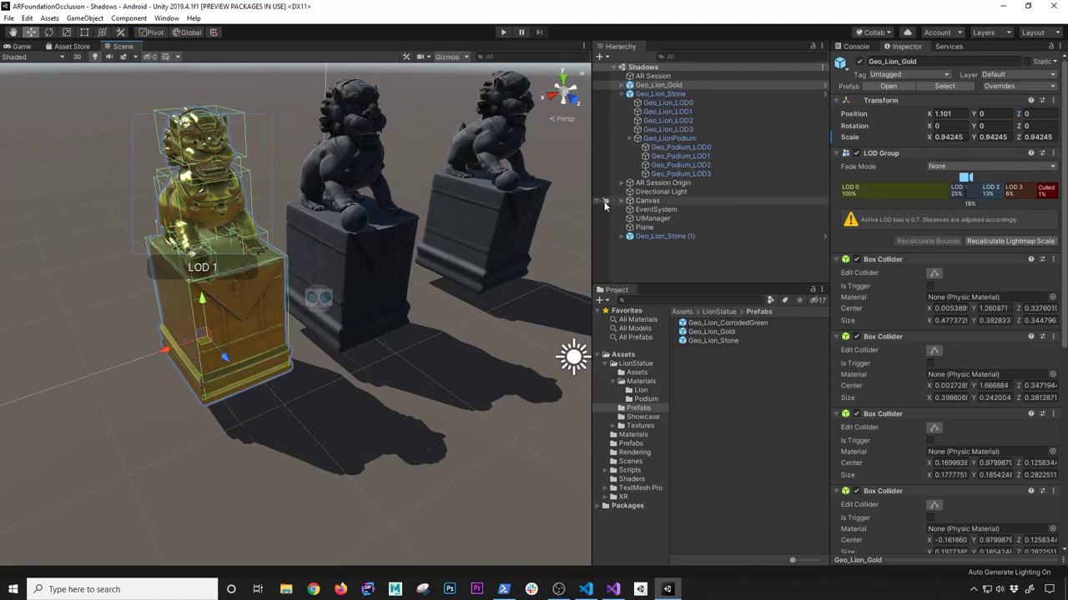
pyautogui.moveTo(665, 236); pyautogui.dragTo(667, 81)
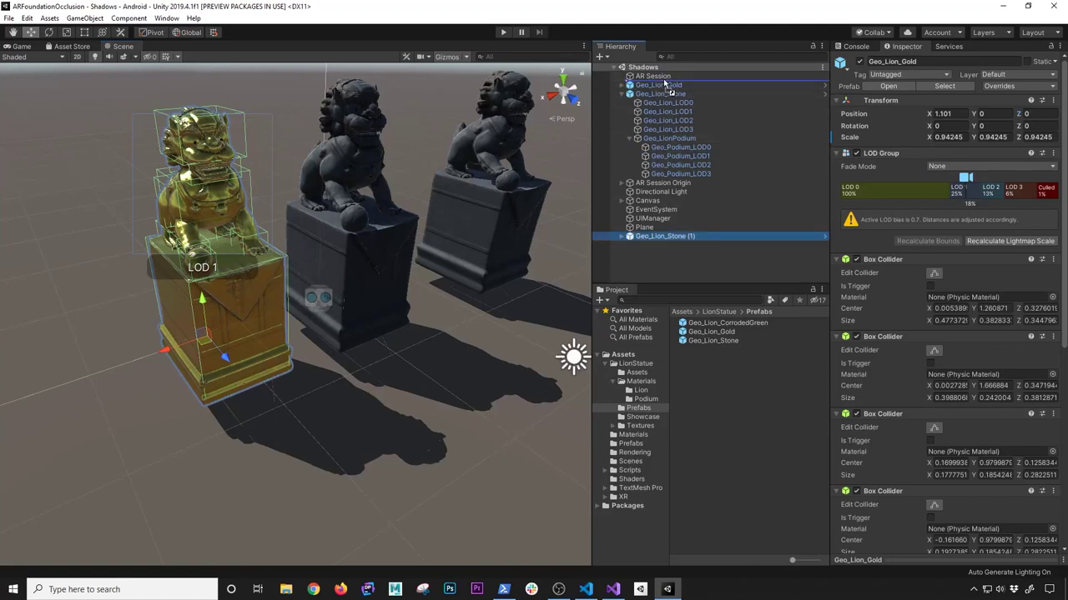
pyautogui.click(623, 102)
pyautogui.hotkey('ctrl', 's')
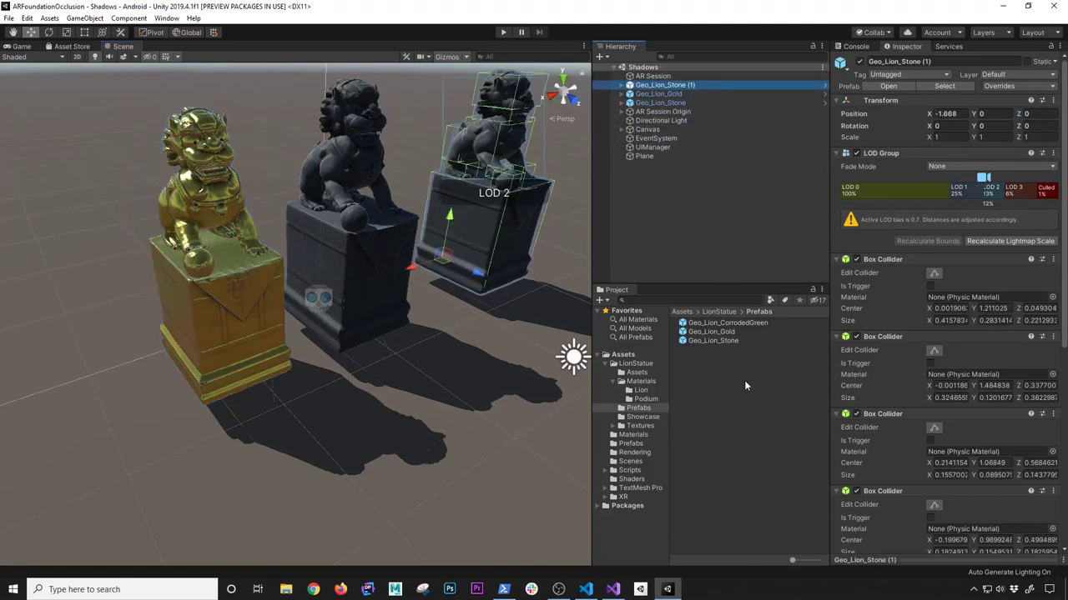
pyautogui.click(634, 444)
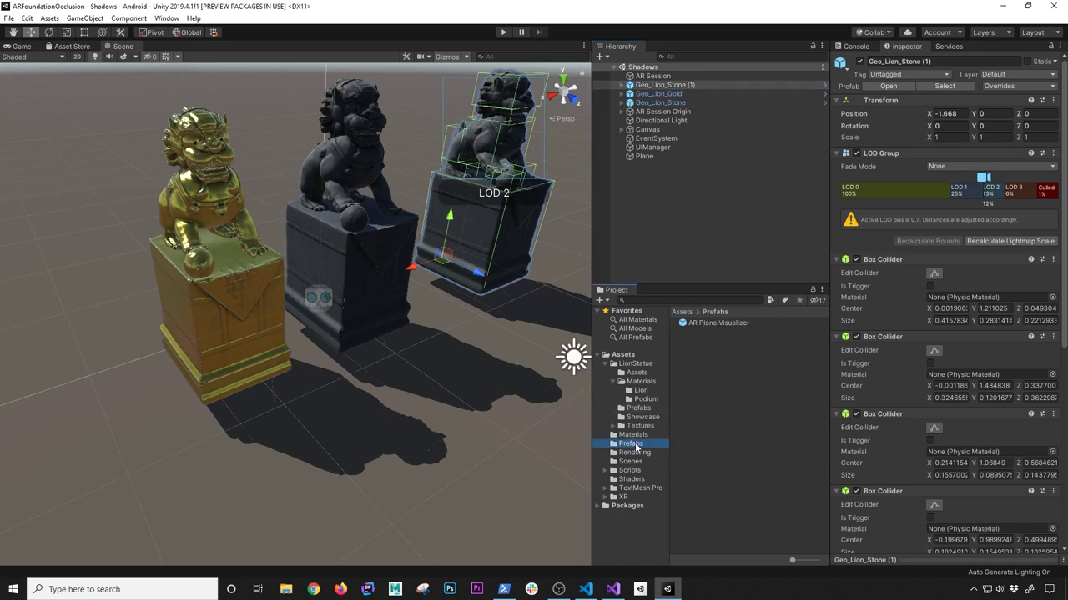
# Duplicate AR Plane Visualizer as 'AR Plane Visualizer With Shadows' and open it in Prefab Mode.
pyautogui.click(729, 328)
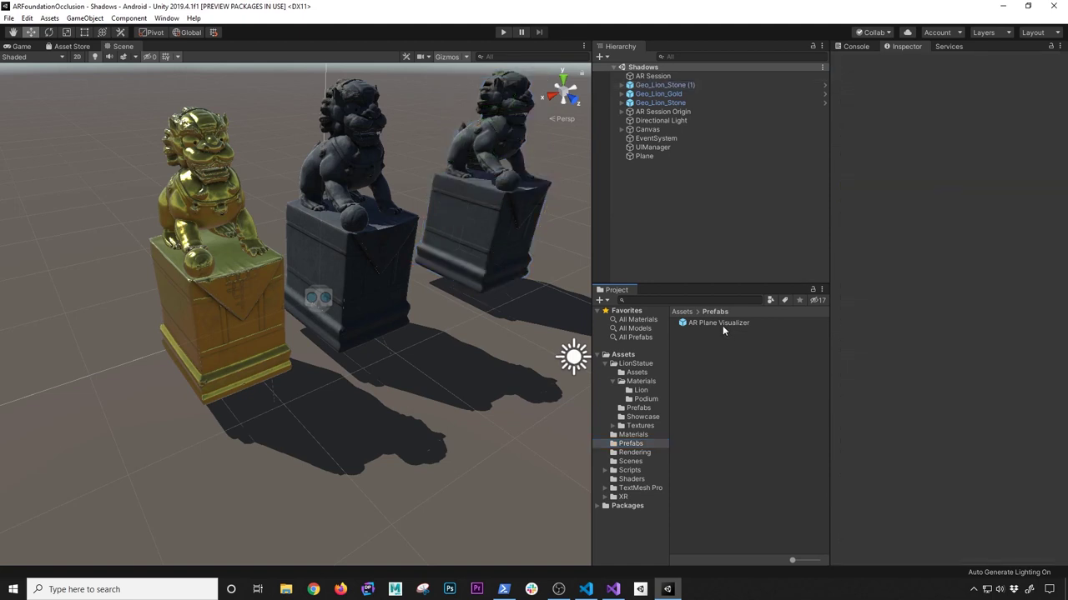
pyautogui.click(717, 323)
pyautogui.hotkey('ctrl', 'd')
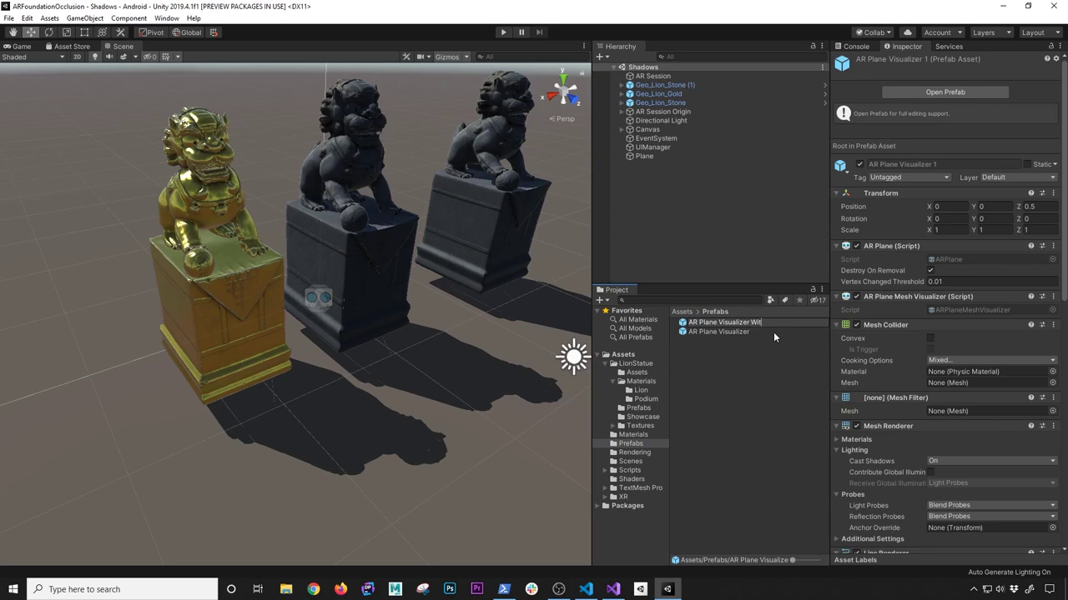
pyautogui.write('ows')
pyautogui.press('Return')
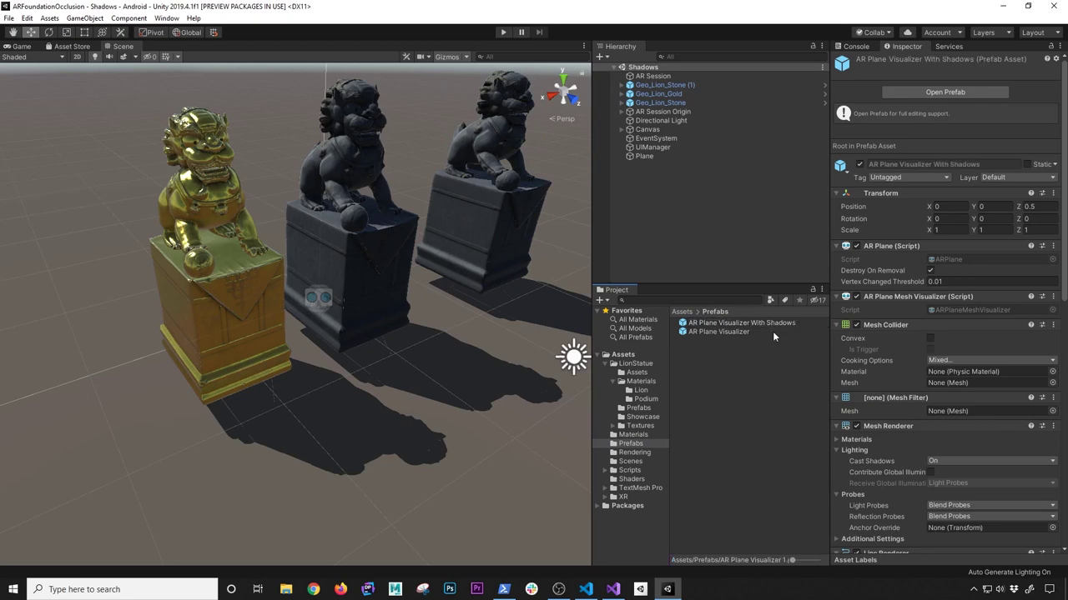
pyautogui.click(761, 323)
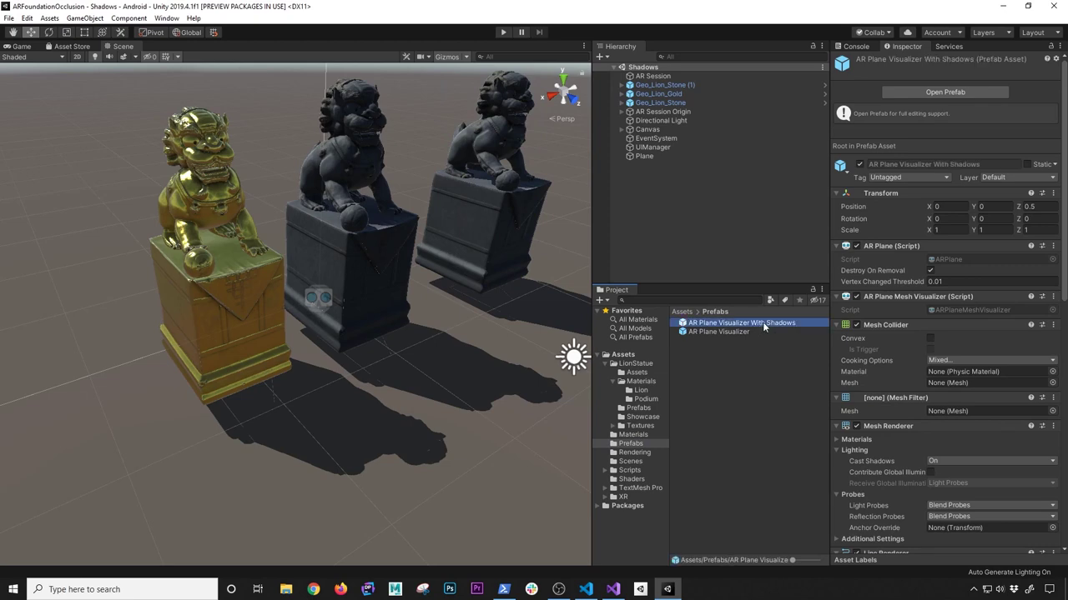
pyautogui.doubleClick(763, 322)
# Assign PlaneWithShadows to the prefab's Mesh Renderer Element 0, replacing DefaultPlane.
pyautogui.click(676, 81)
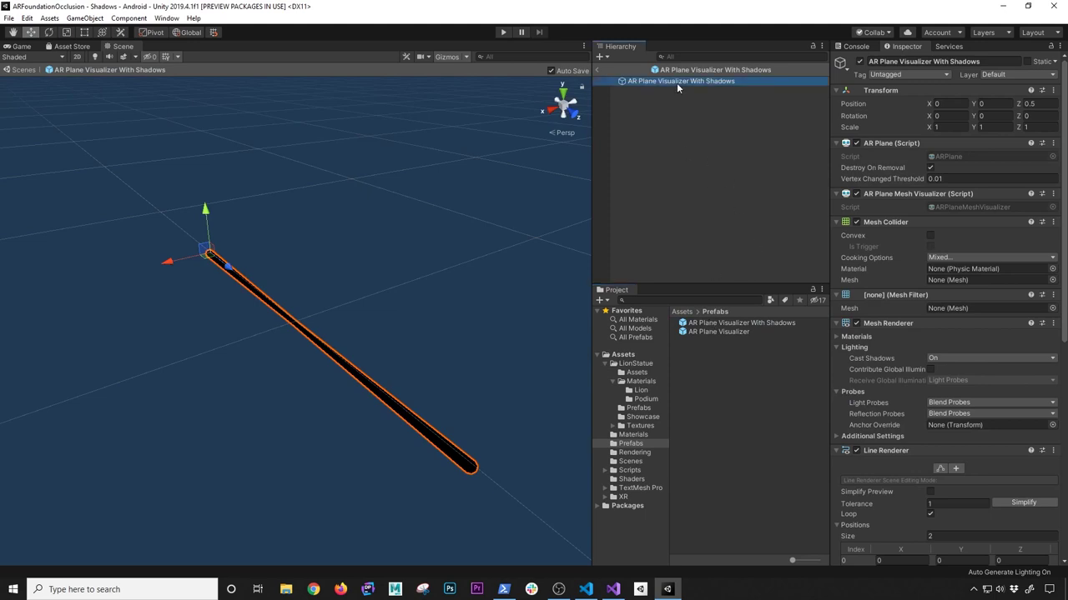
pyautogui.keyDown('alt'); pyautogui.moveTo(412, 321); pyautogui.dragTo(560, 424); pyautogui.keyUp('alt')
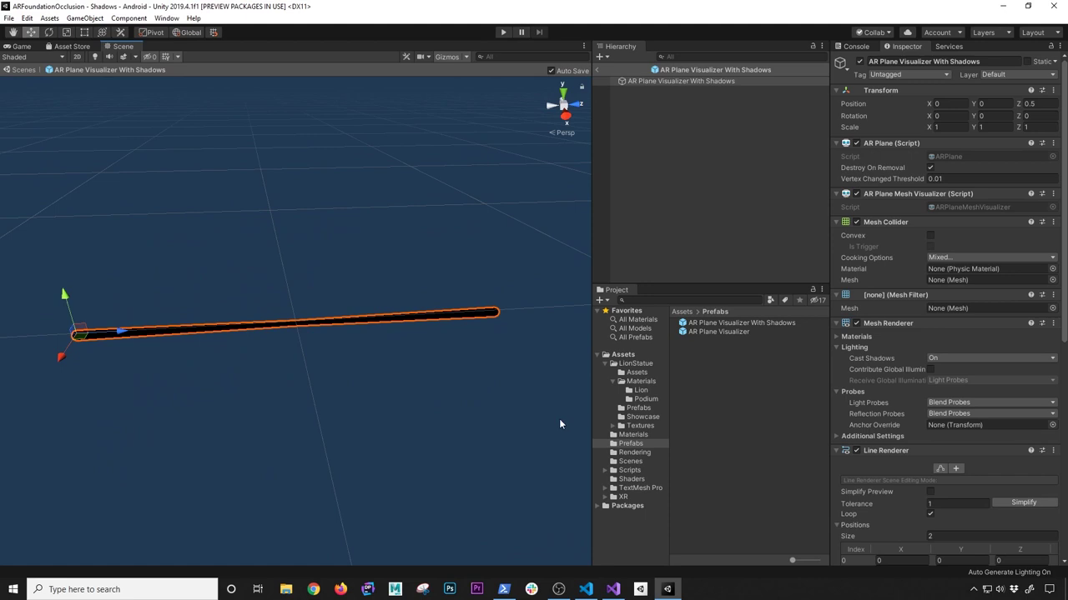
pyautogui.scroll(-3, 450, 367)
pyautogui.scroll(2, 389, 336)
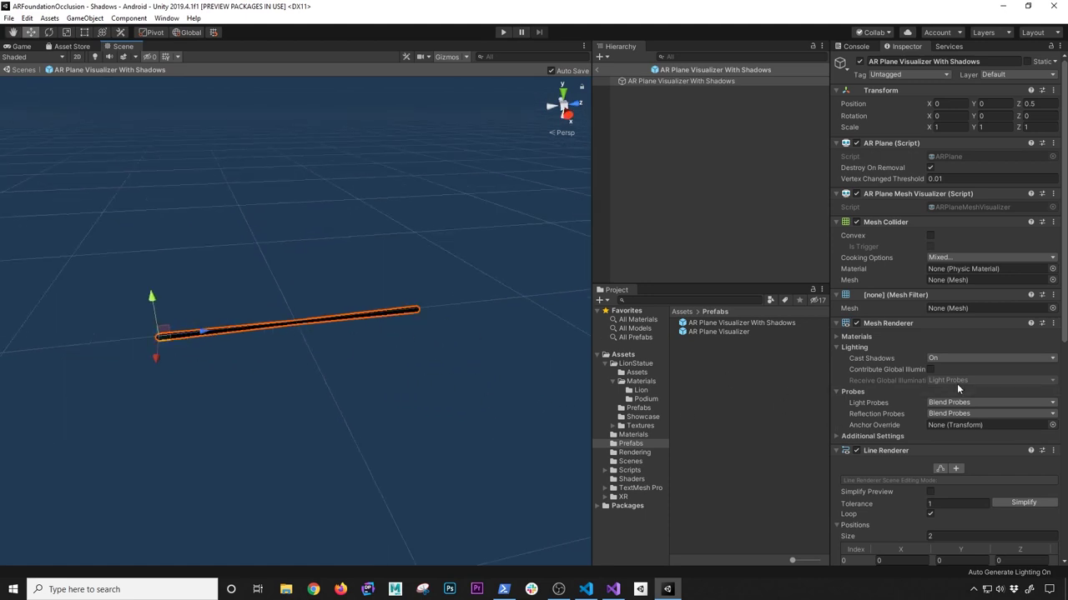
pyautogui.scroll(-3, 932, 395)
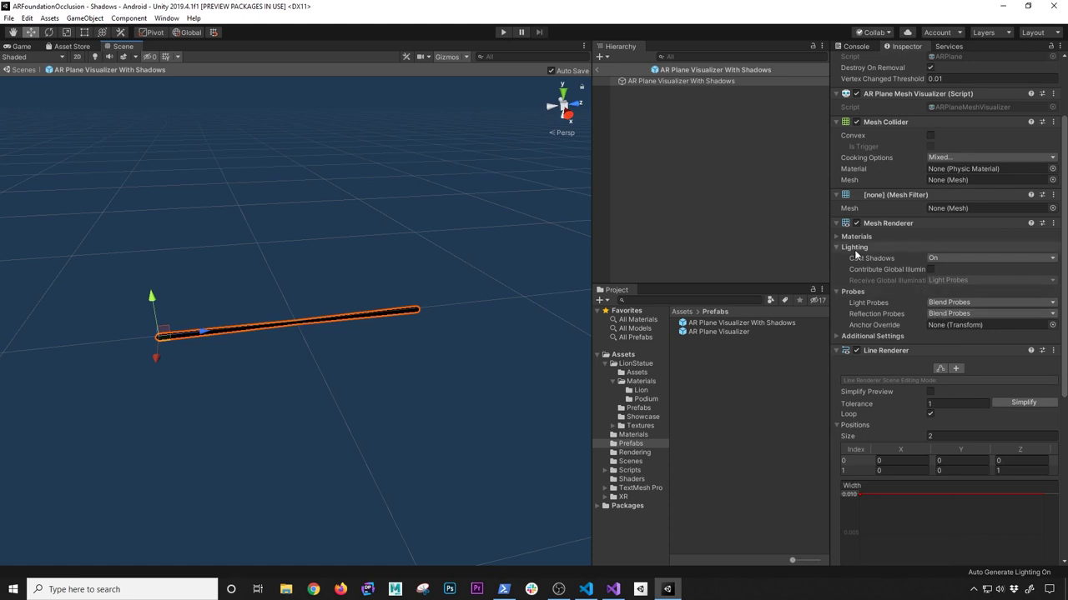
pyautogui.click(836, 236)
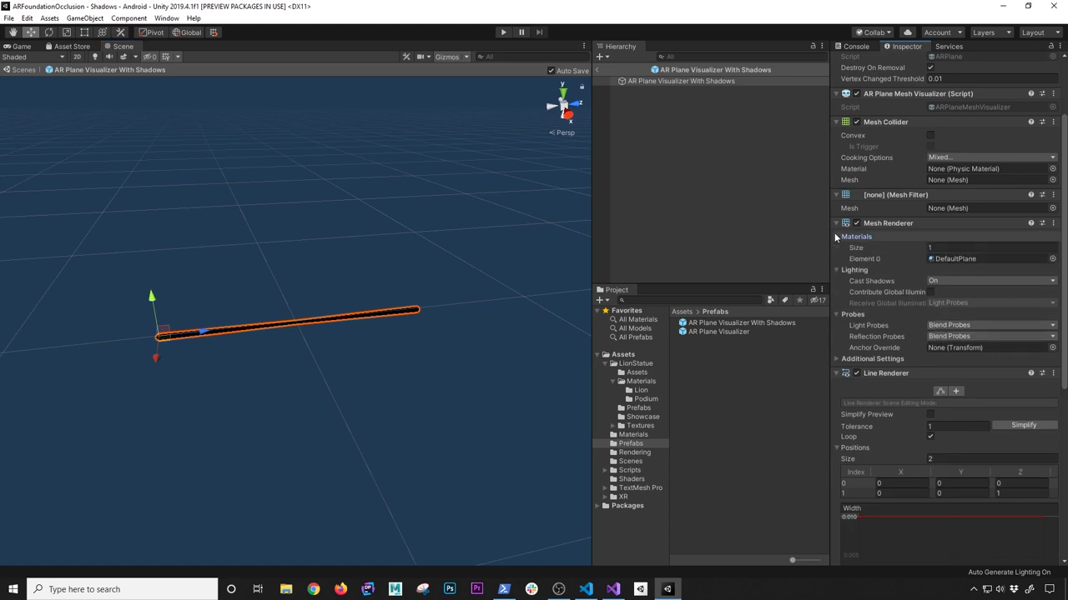
pyautogui.click(955, 259)
pyautogui.moveTo(699, 334); pyautogui.dragTo(955, 260)
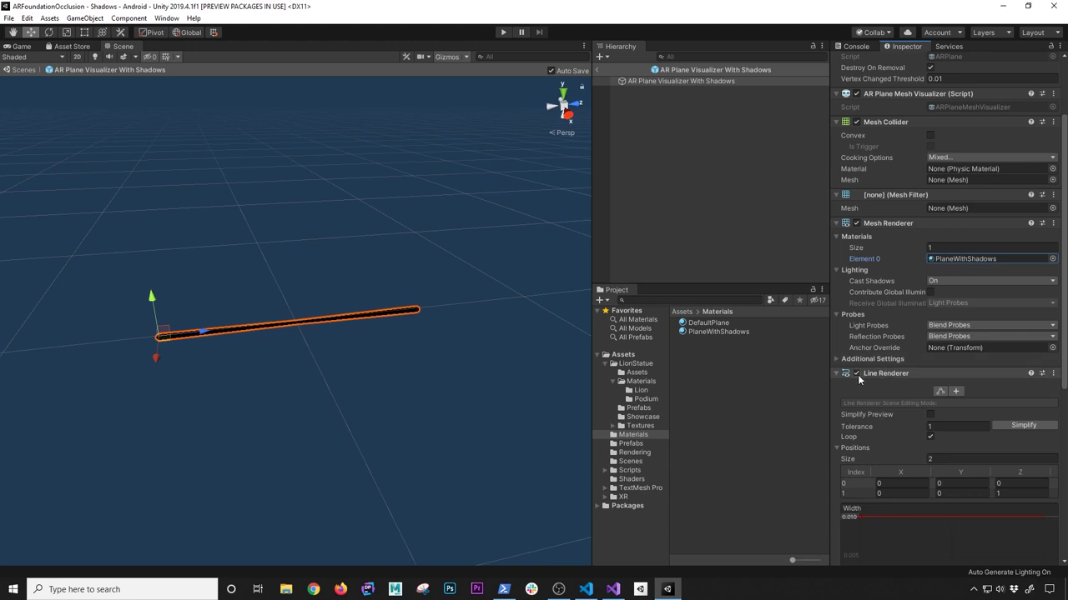
# Remove the prefab's Line Renderer component and return to the Shadows scene.
pyautogui.scroll(-4, 870, 378)
pyautogui.scroll(-2, 879, 386)
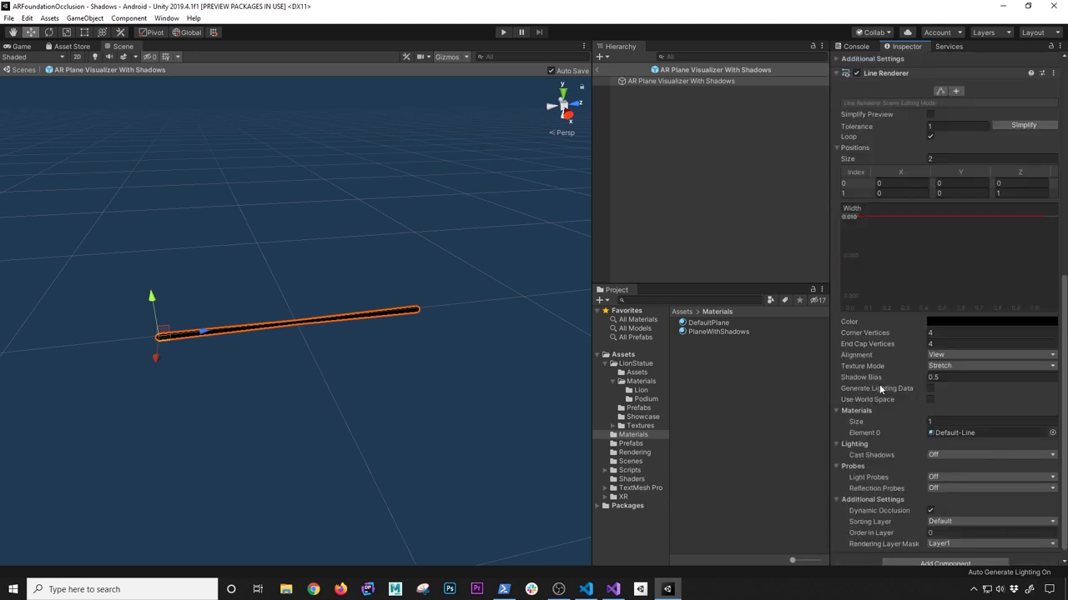
pyautogui.scroll(4, 879, 384)
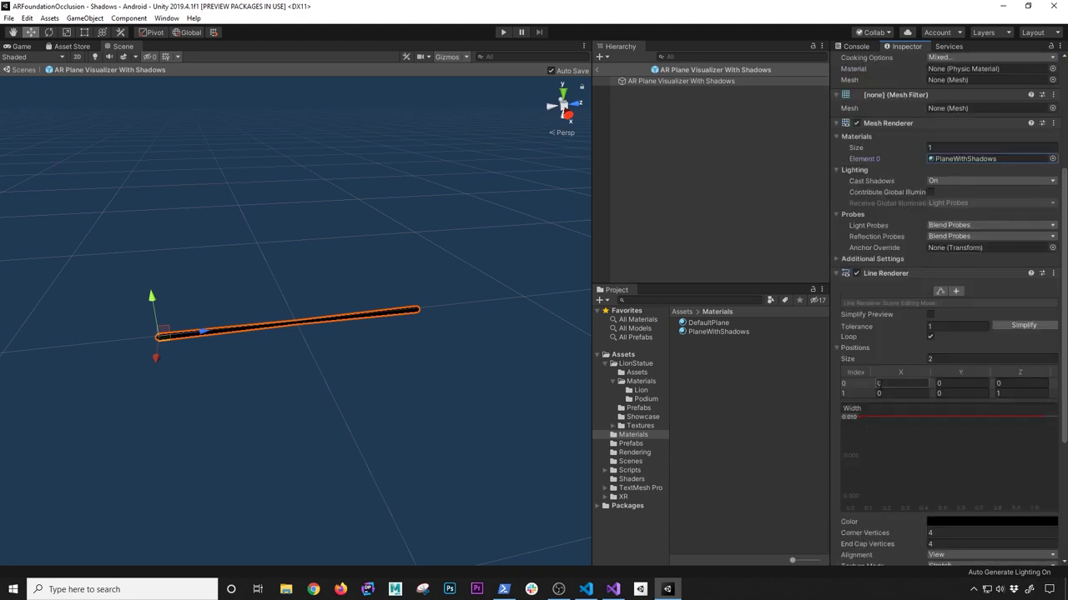
pyautogui.click(856, 273)
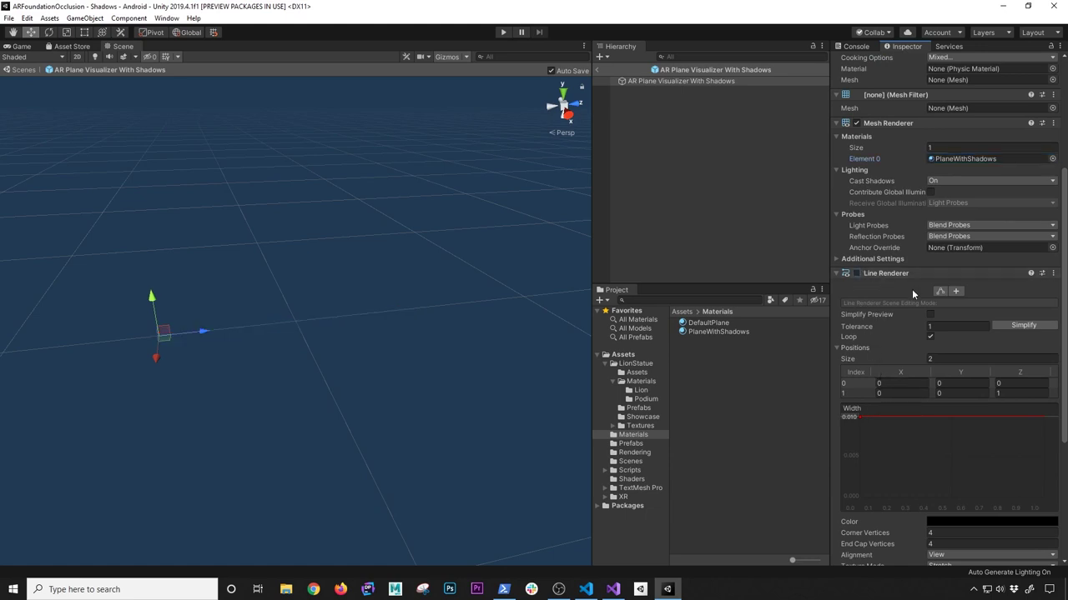
pyautogui.scroll(-4, 929, 338)
pyautogui.scroll(2, 937, 339)
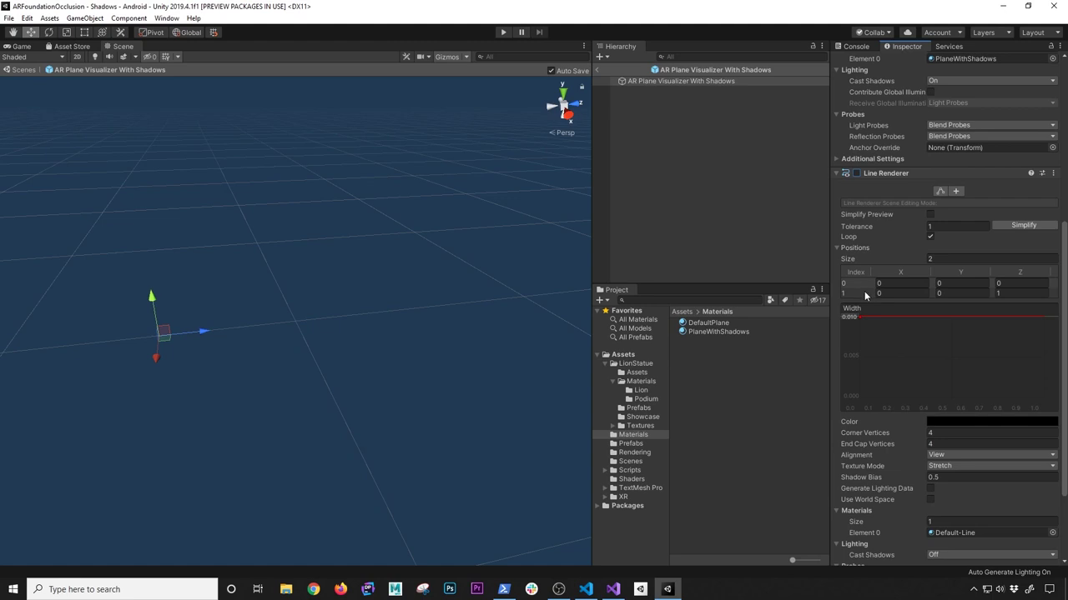
pyautogui.click(1052, 173)
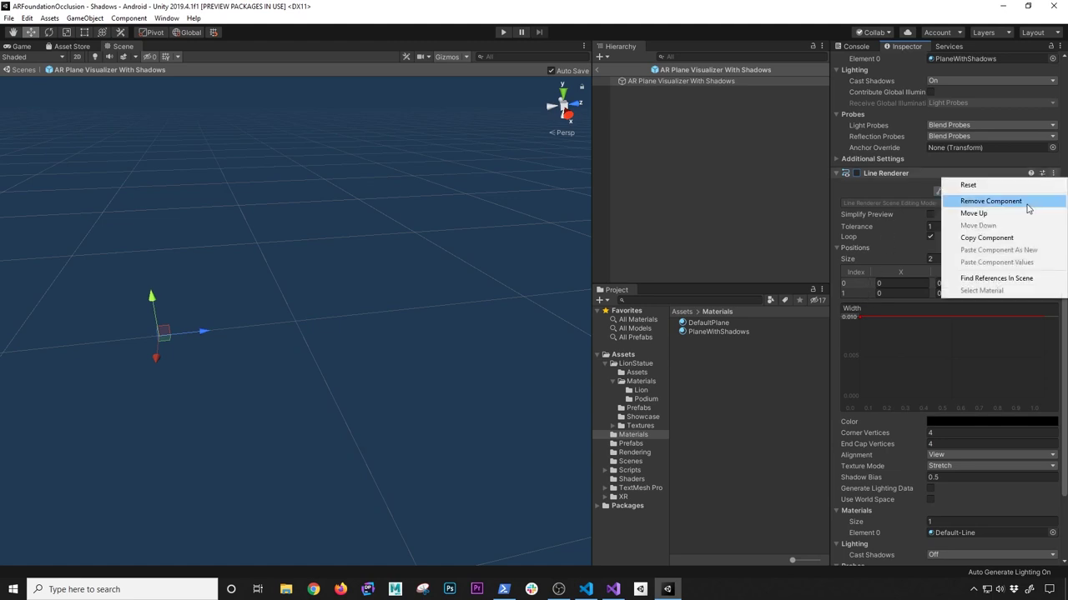
pyautogui.click(1026, 202)
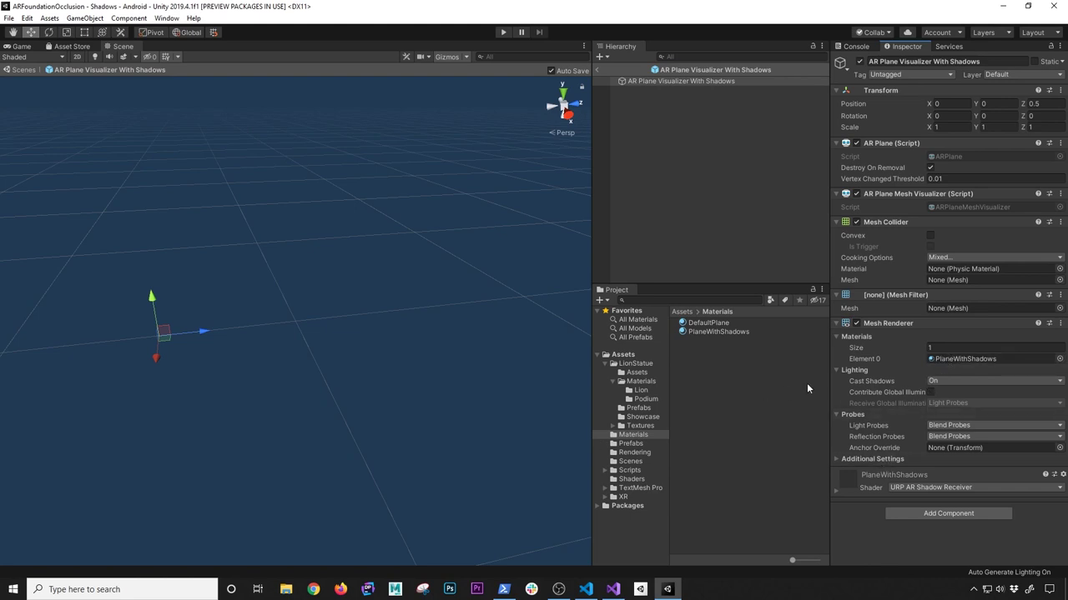
pyautogui.click(598, 67)
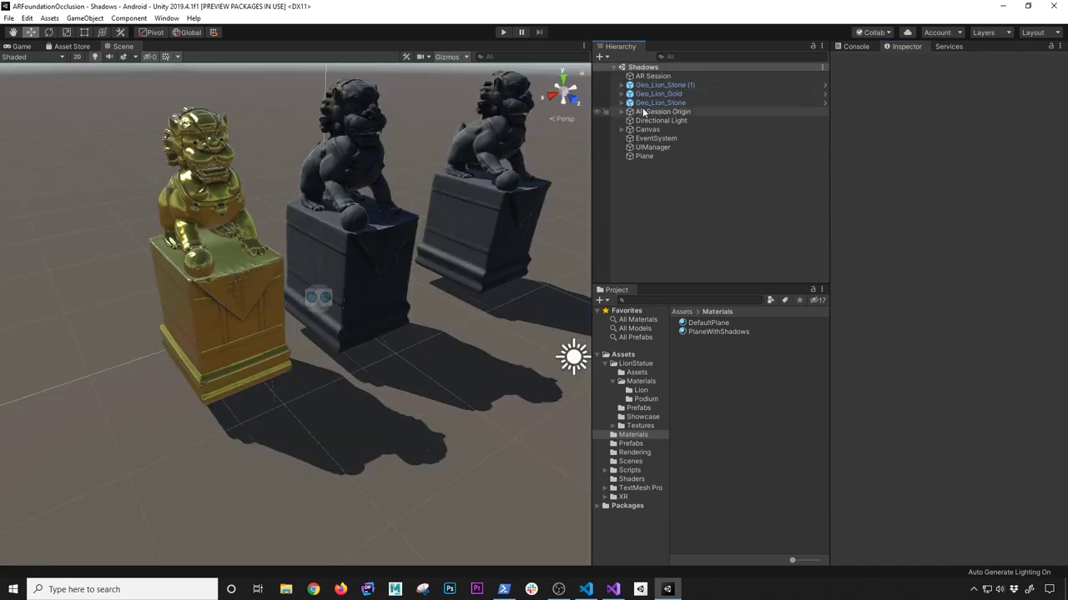
# Delete Geo_Lion_Stone, Geo_Lion_Stone (1) and Geo_Lion_Gold, then select AR Session Origin.
pyautogui.click(659, 103)
pyautogui.keyDown('shift'); pyautogui.click(667, 86); pyautogui.keyUp('shift')
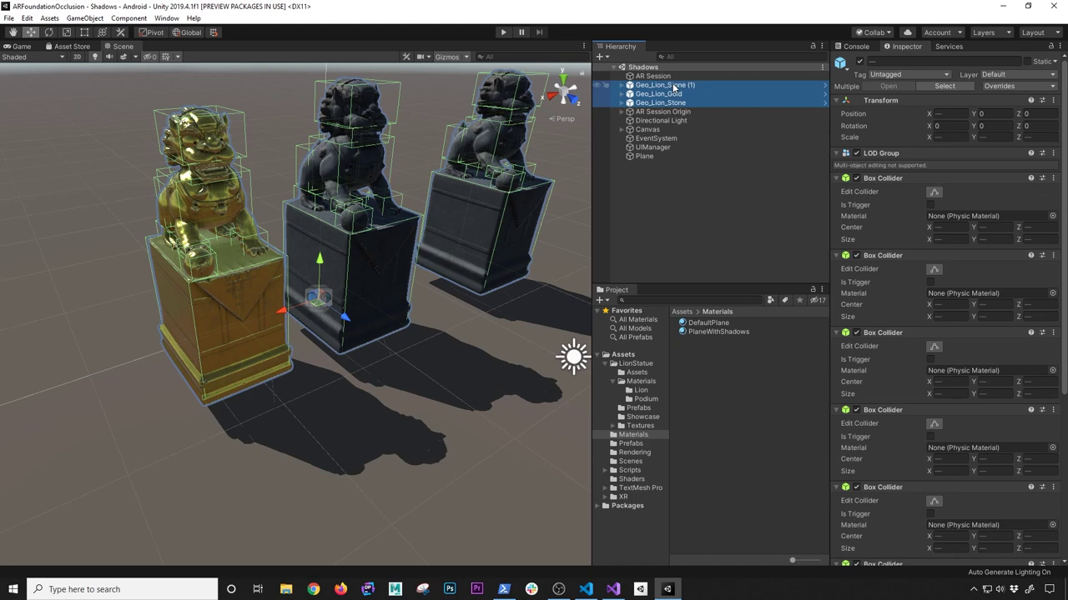
pyautogui.press('Delete')
pyautogui.click(672, 84)
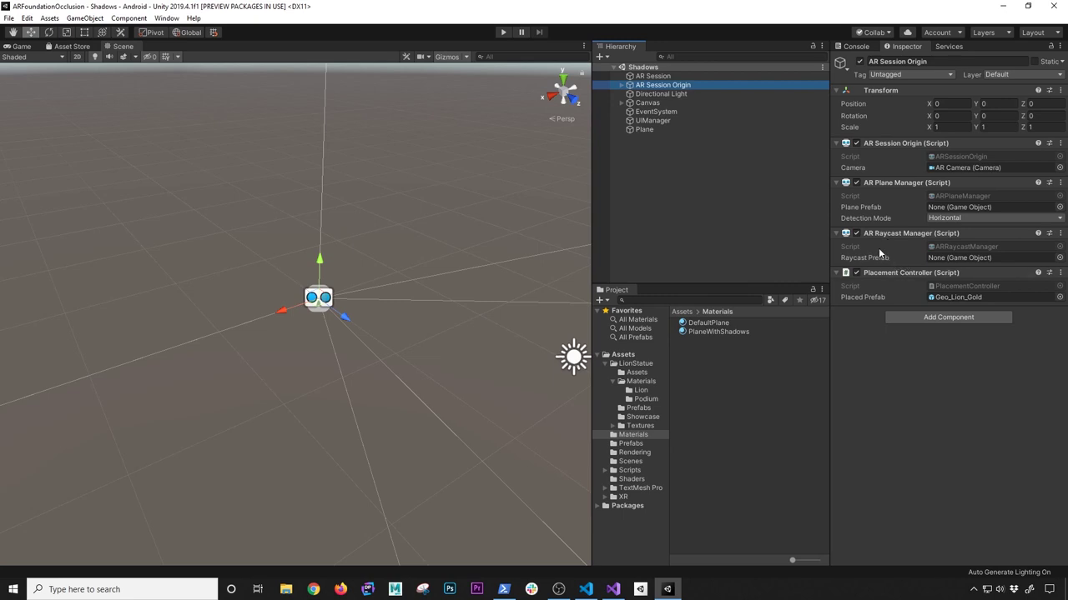
# Assign the AR Plane Visualizer With Shadows prefab to the AR Plane Manager, keeping Horizontal detection.
pyautogui.click(974, 299)
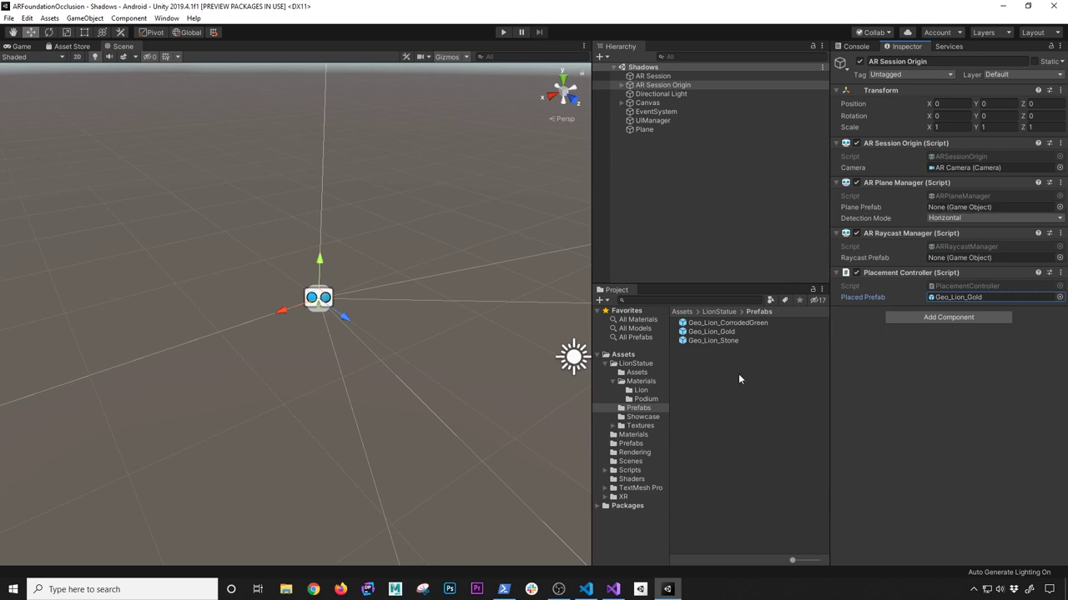
pyautogui.click(633, 443)
pyautogui.moveTo(716, 325); pyautogui.dragTo(943, 214)
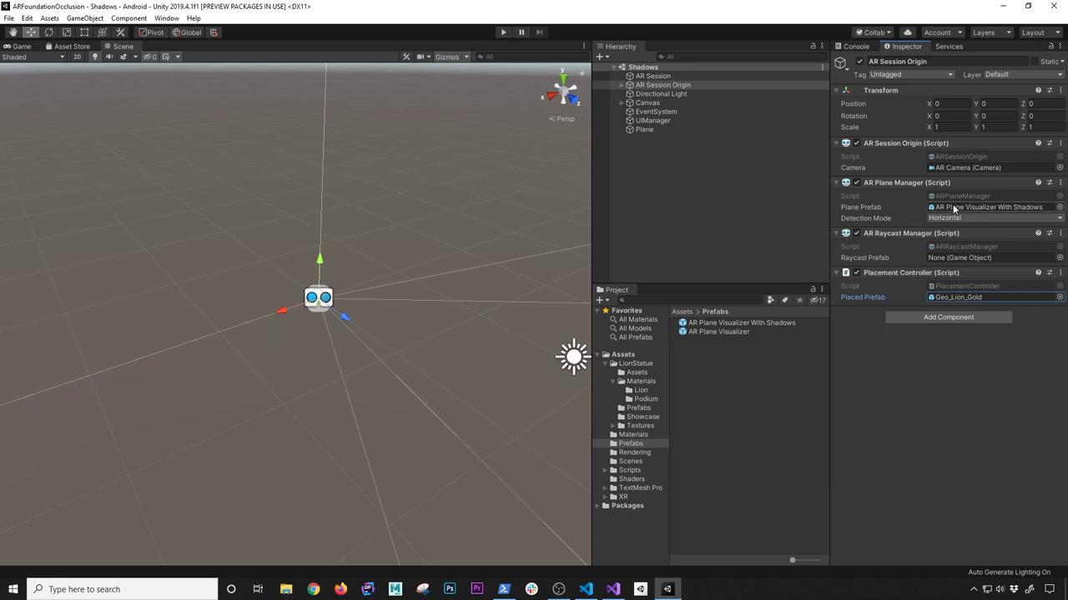
pyautogui.click(955, 219)
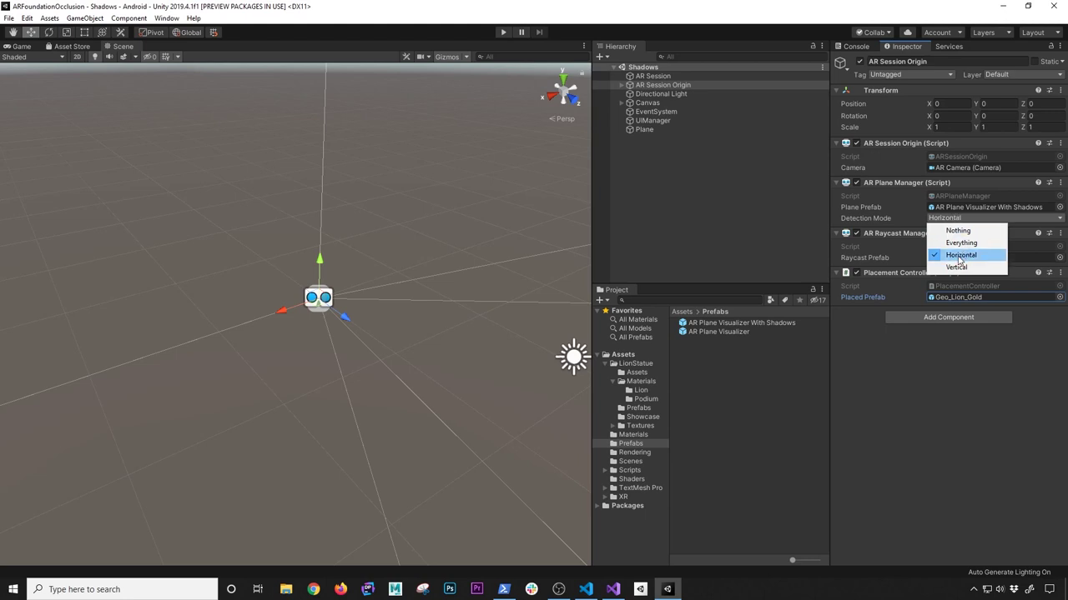
pyautogui.click(901, 221)
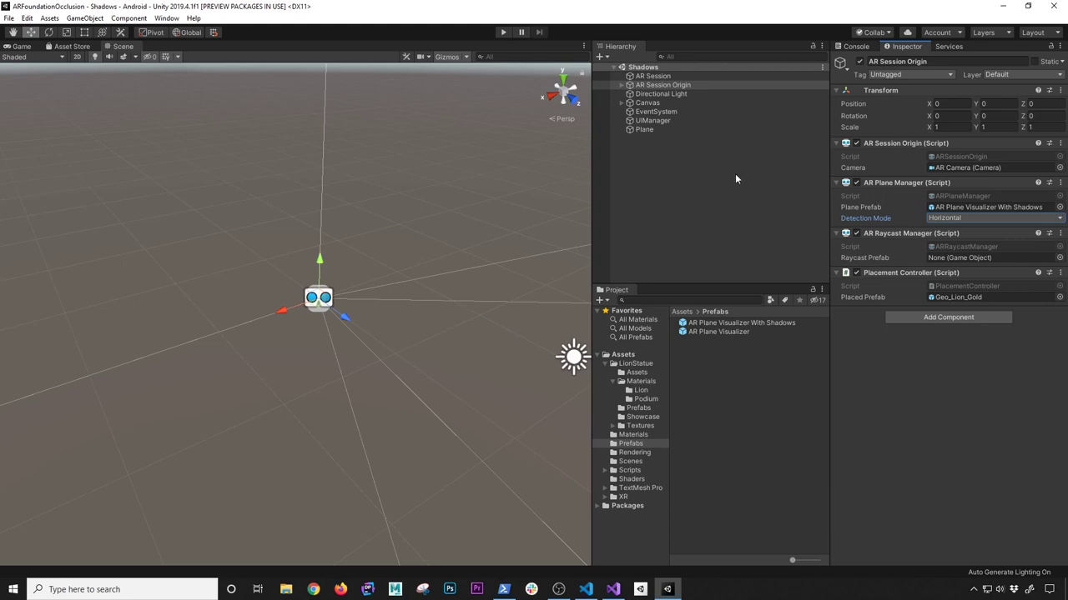
pyautogui.click(8, 17)
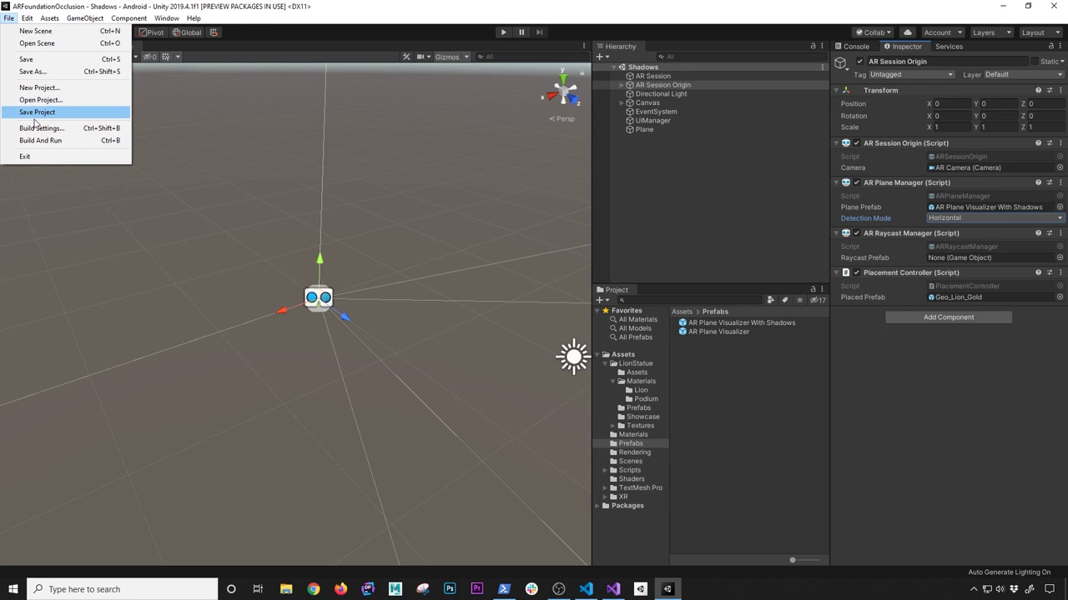
# Add Scenes/Shadows to the build, exclude Scenes/Occlusion, and build and run on Android.
pyautogui.click(36, 130)
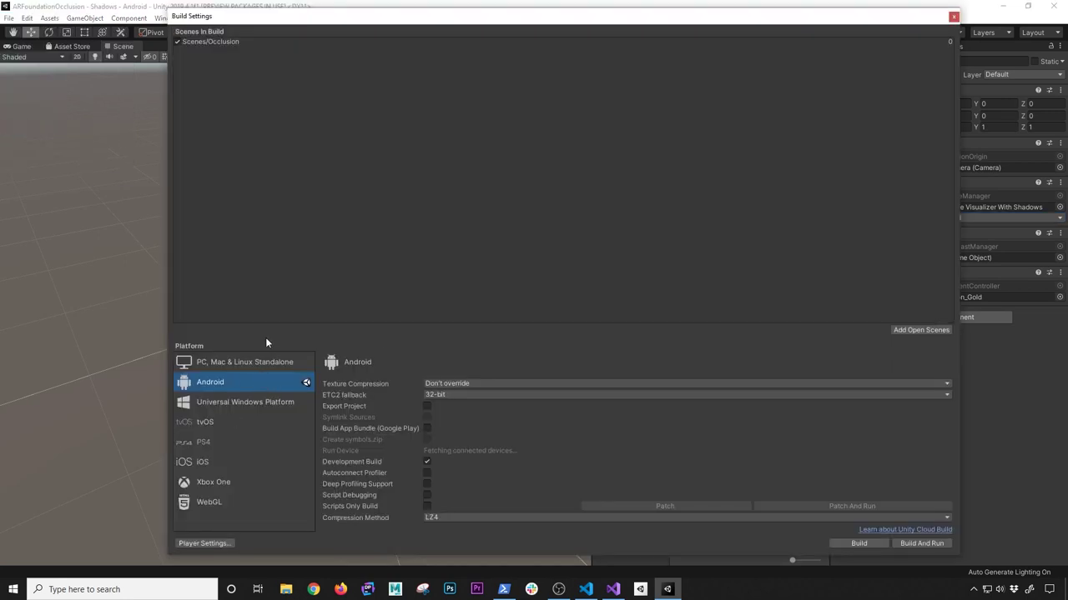
pyautogui.click(896, 329)
pyautogui.click(176, 41)
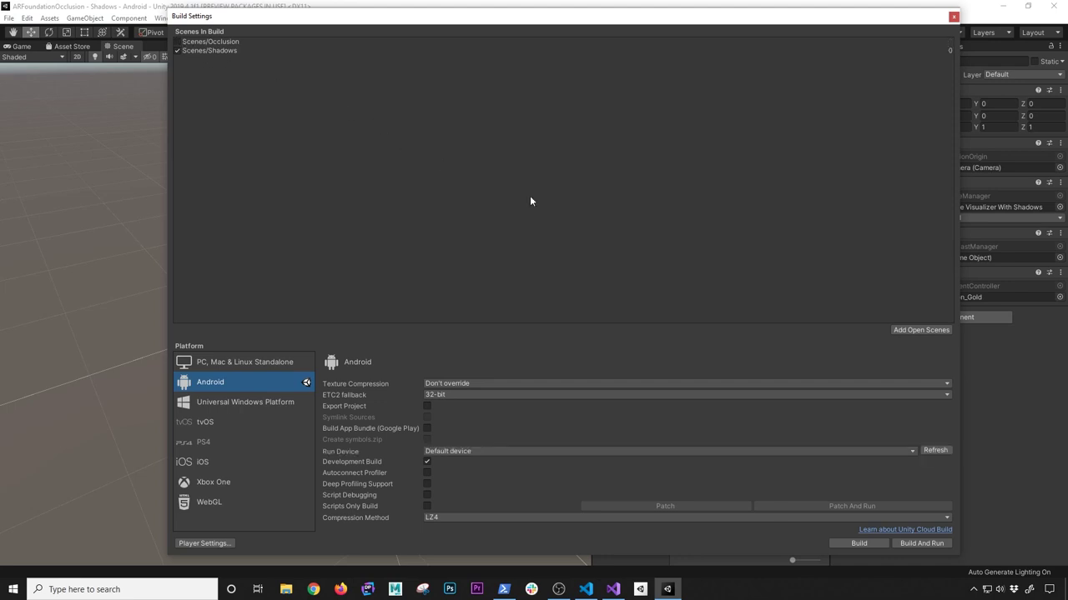
pyautogui.click(916, 542)
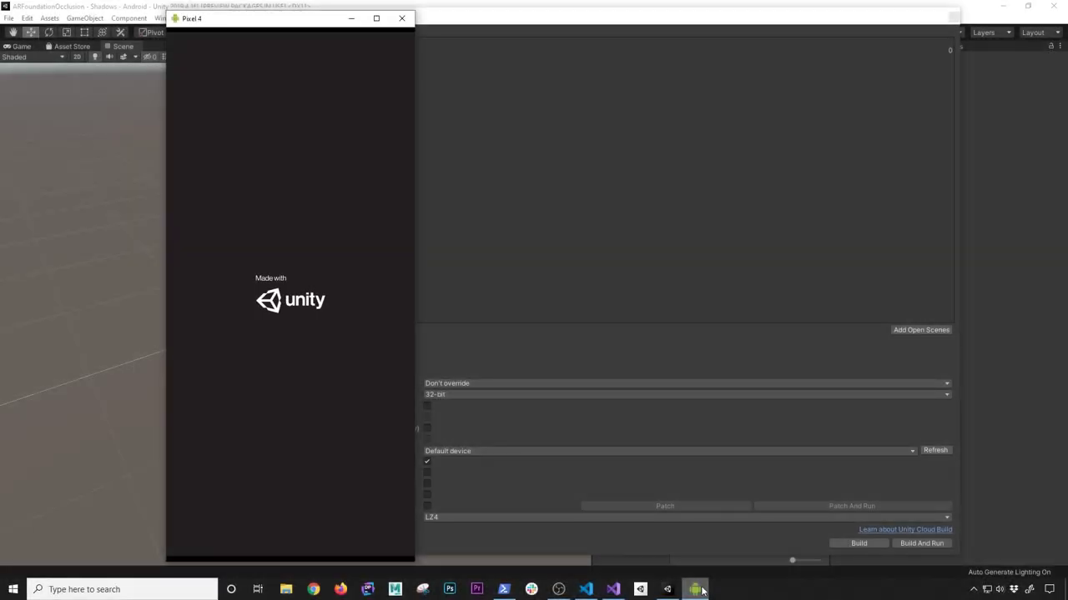